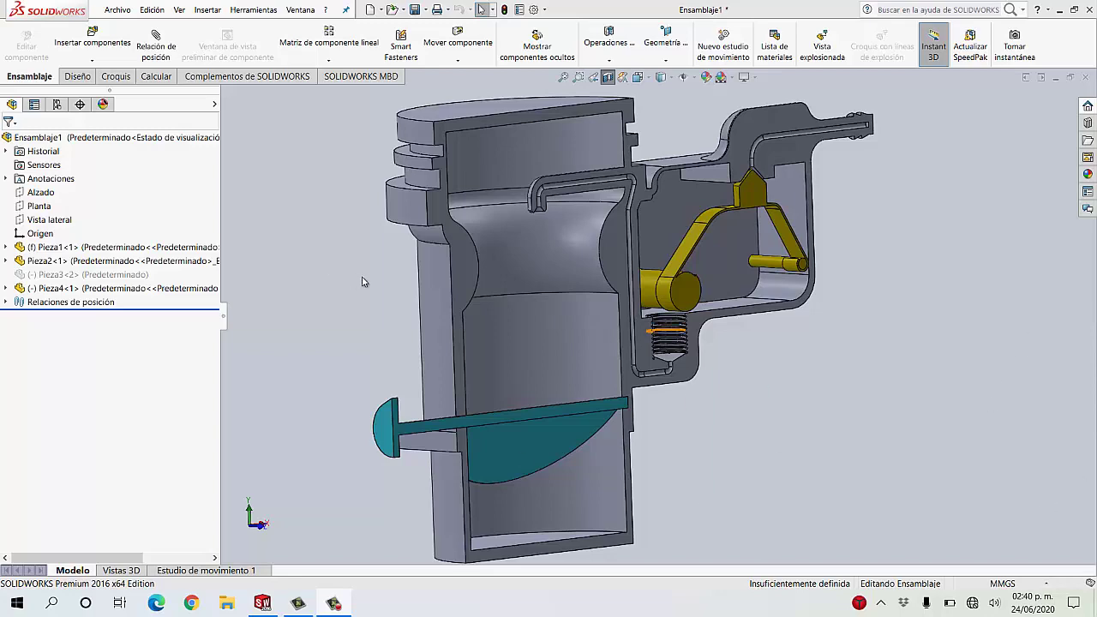
# Step: Inspect the sectioned assembly from several angles, including the teal gate part and the yellow float lever
pyautogui.moveTo(362, 281); pyautogui.dragTo(396, 240, button='middle')
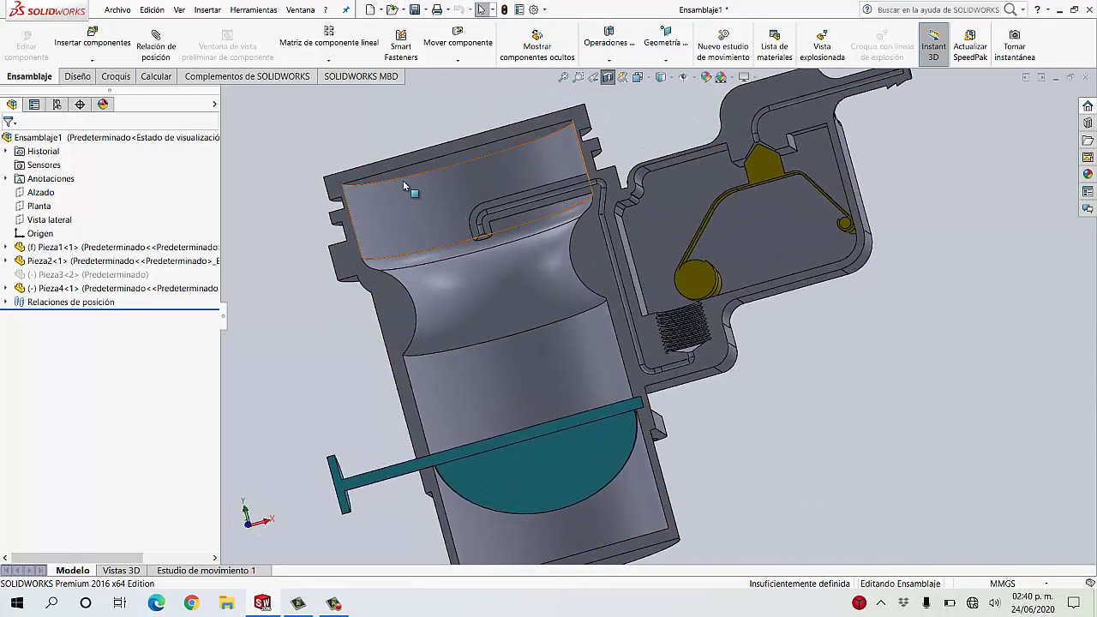
pyautogui.moveTo(830, 401); pyautogui.dragTo(853, 426, button='middle')
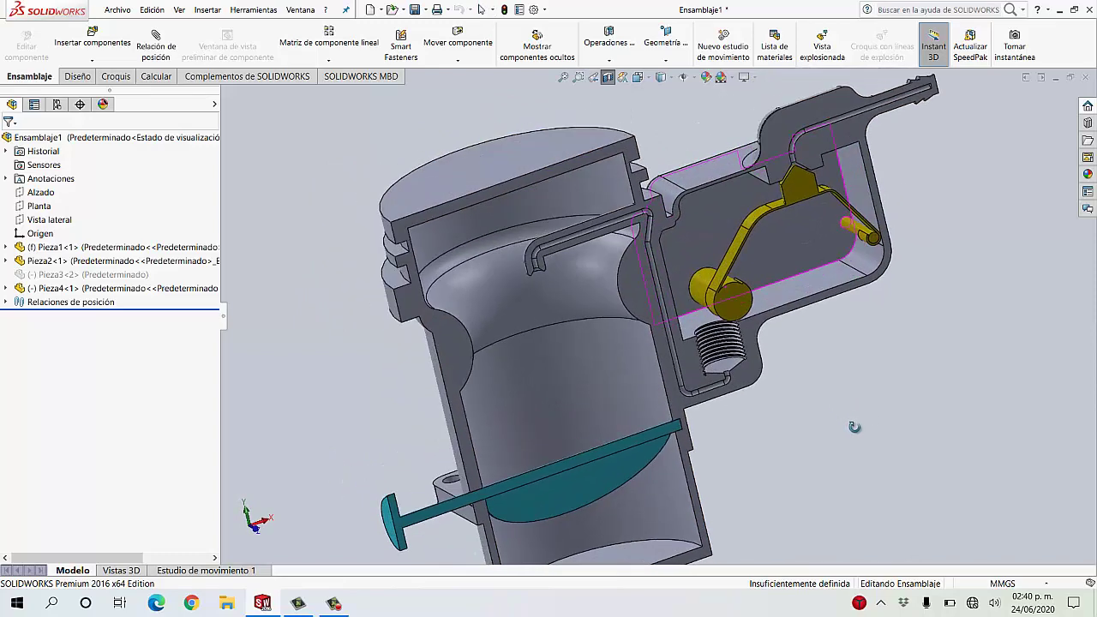
pyautogui.moveTo(1006, 154); pyautogui.dragTo(455, 453, button='middle')
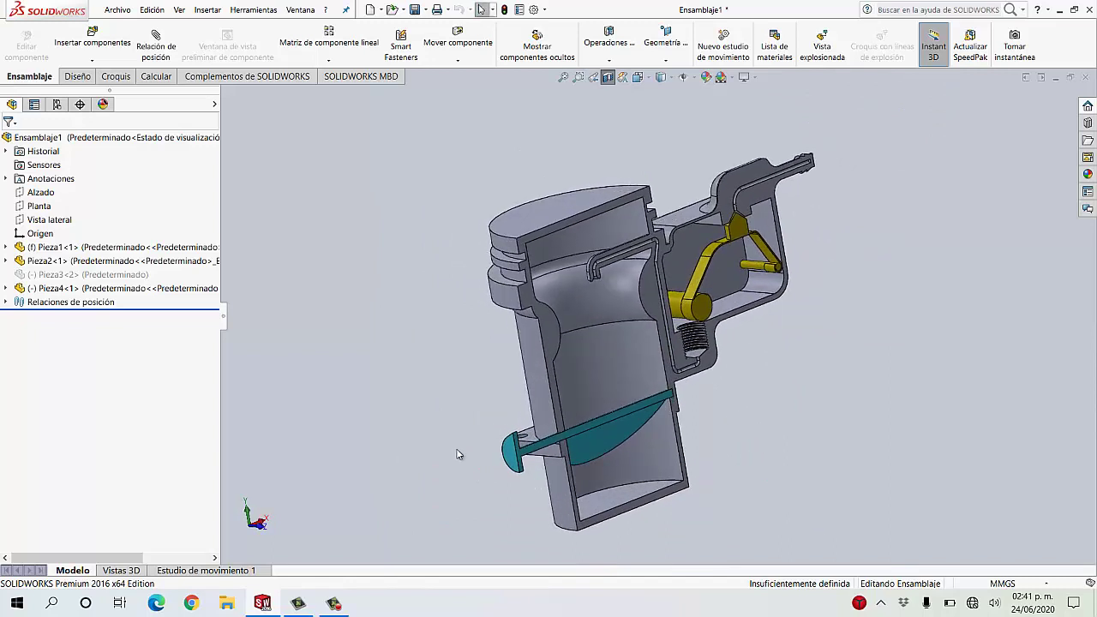
pyautogui.moveTo(508, 451); pyautogui.dragTo(489, 477)
pyautogui.moveTo(784, 315); pyautogui.dragTo(803, 378, button='middle')
pyautogui.scroll(-3, 803, 378)
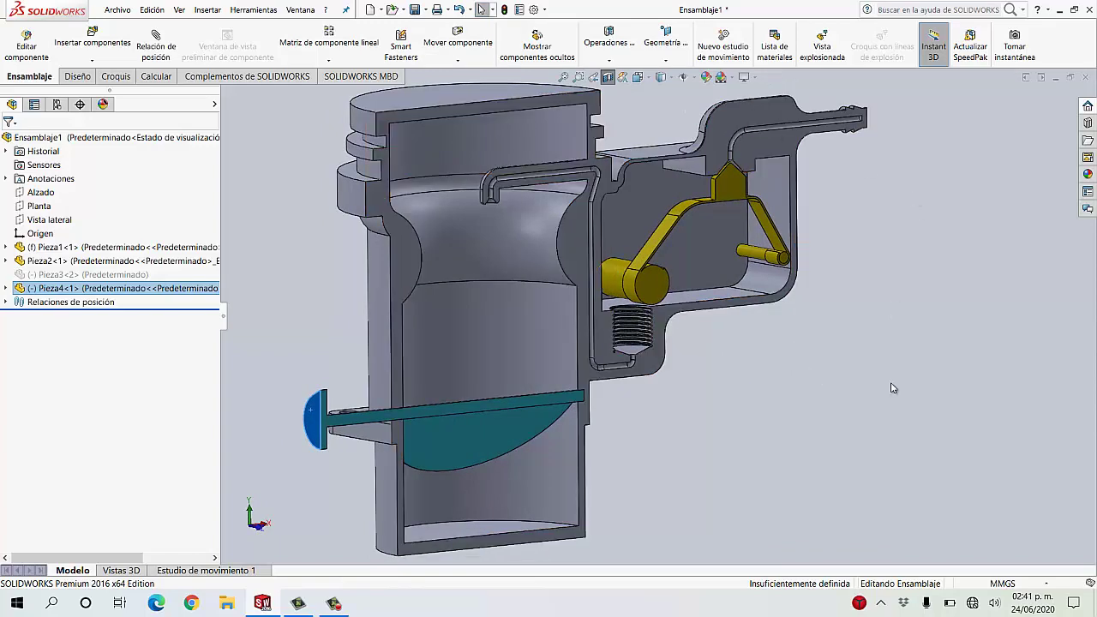
pyautogui.press('z')
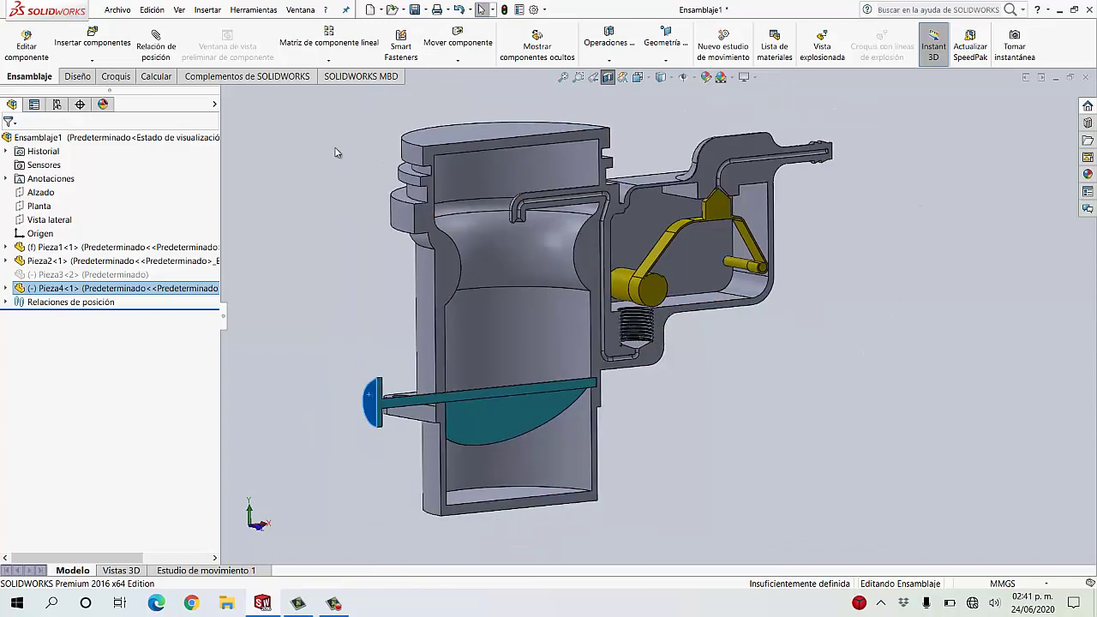
pyautogui.press('Escape')
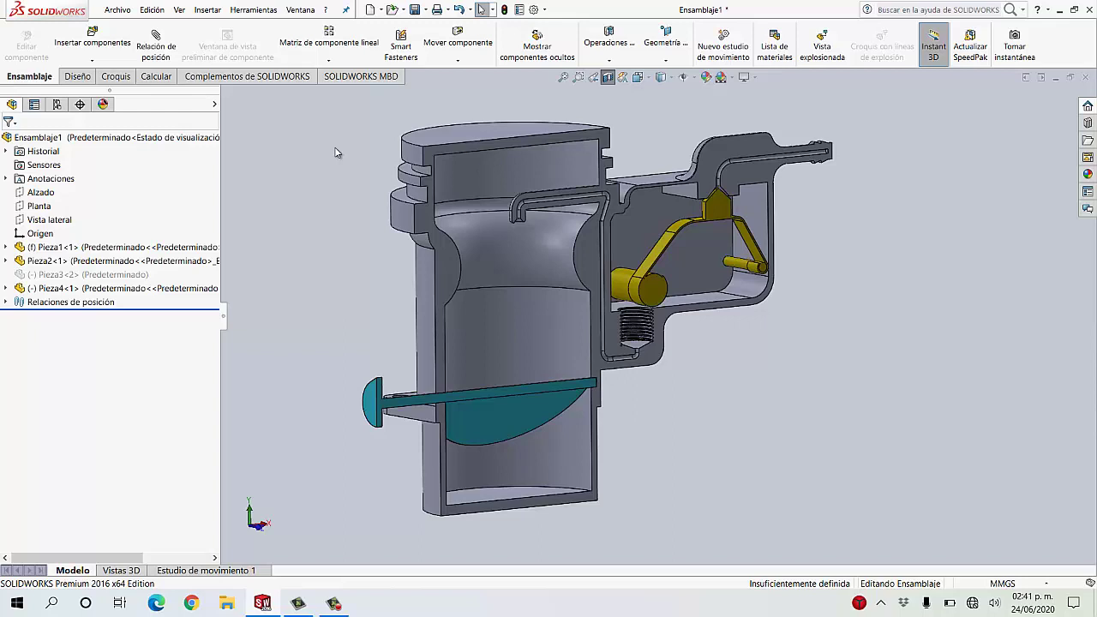
# Step: Start a FloXpress flow analysis of the assembly and run its geometry check
pyautogui.click(253, 9)
pyautogui.moveTo(343, 55)
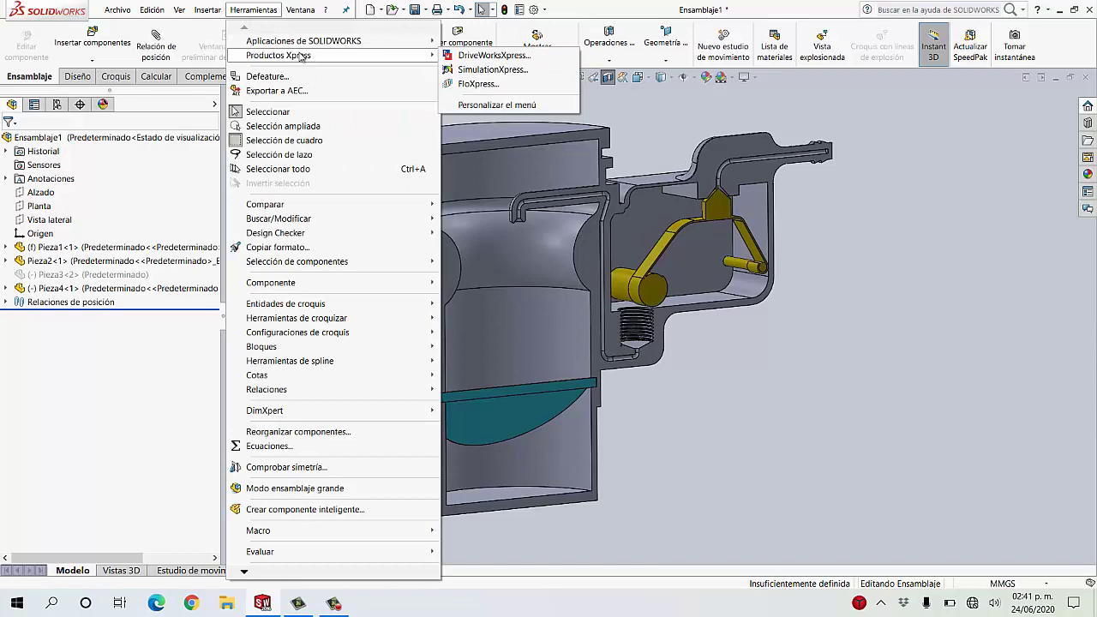
pyautogui.click(478, 84)
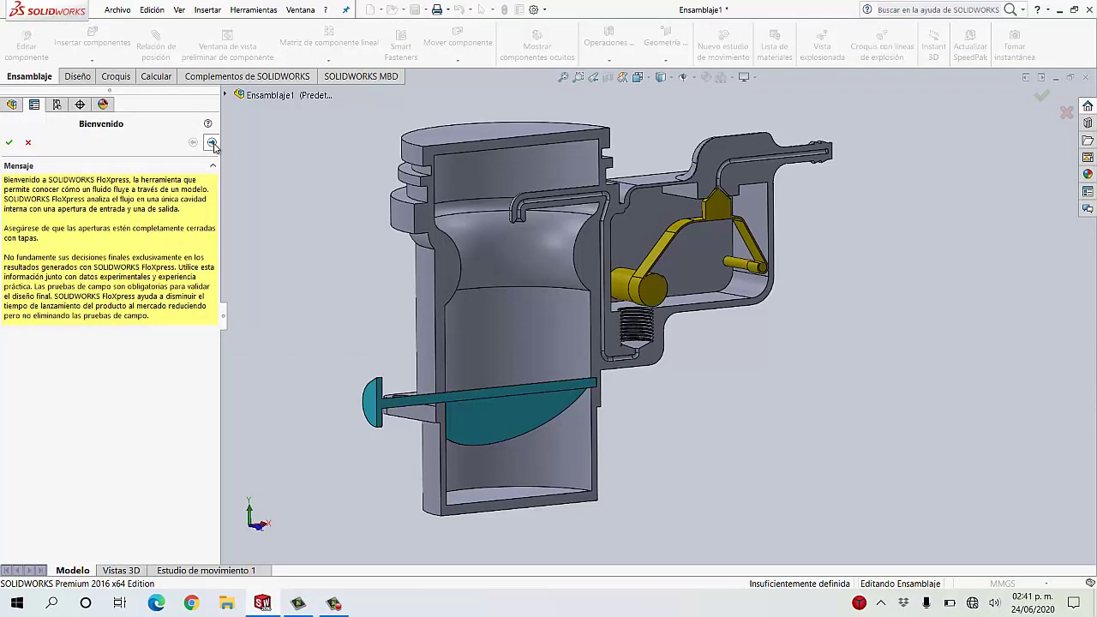
pyautogui.click(212, 143)
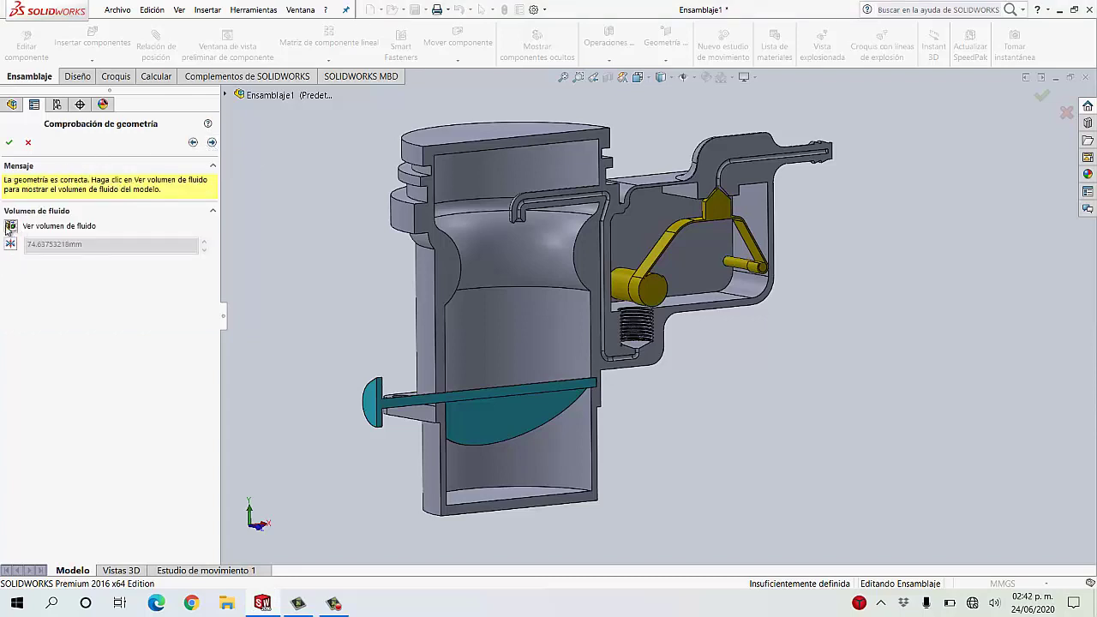
# Step: Show the model's fluid volume and examine the cylinder, float chamber and connecting tubes from several angles
pyautogui.click(10, 227)
pyautogui.scroll(-2, 515, 318)
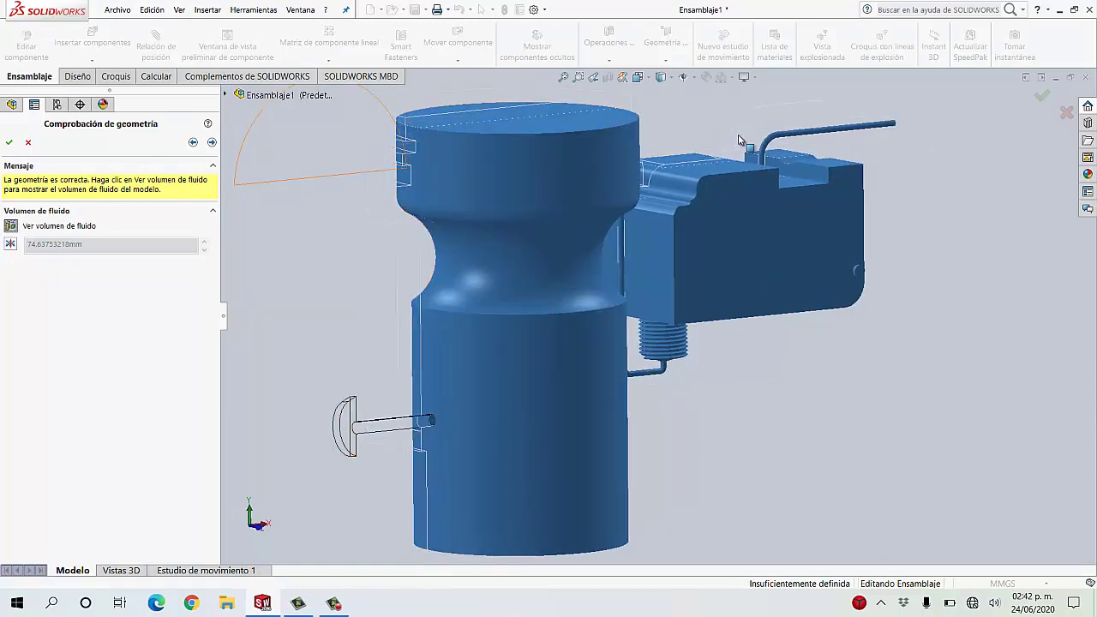
pyautogui.moveTo(726, 346)
pyautogui.mouseDown(button='middle')
pyautogui.moveTo(706, 336)
pyautogui.moveTo(717, 351)
pyautogui.mouseUp(button='middle')
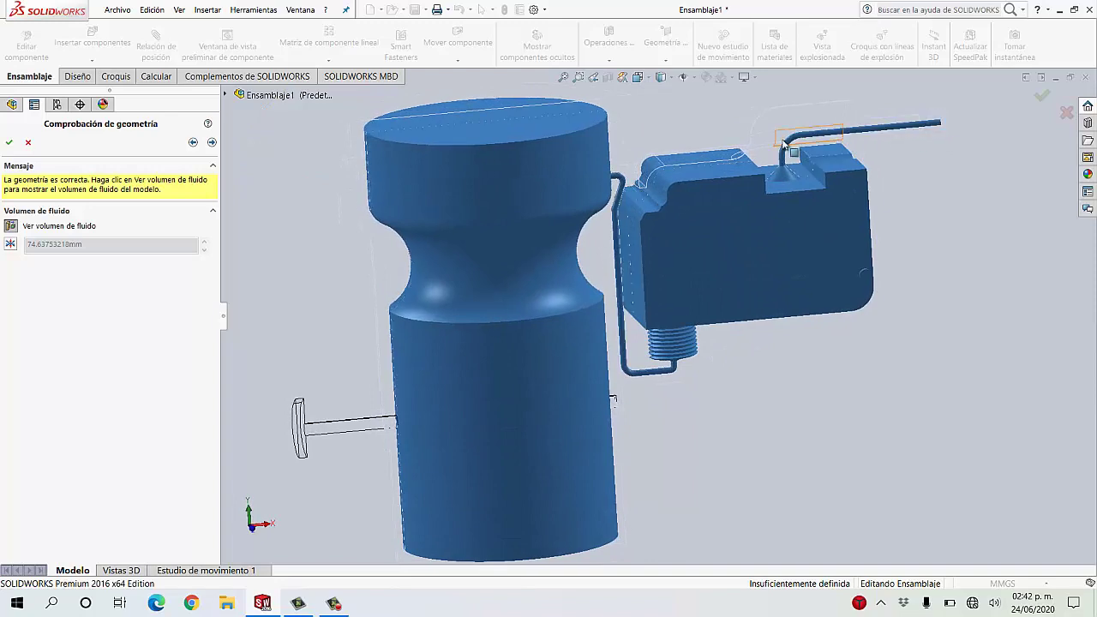
pyautogui.moveTo(774, 317)
pyautogui.mouseDown(button='middle')
pyautogui.moveTo(755, 245)
pyautogui.moveTo(867, 260)
pyautogui.moveTo(801, 262)
pyautogui.moveTo(831, 313)
pyautogui.moveTo(808, 358)
pyautogui.moveTo(786, 337)
pyautogui.moveTo(793, 326)
pyautogui.mouseUp(button='middle')
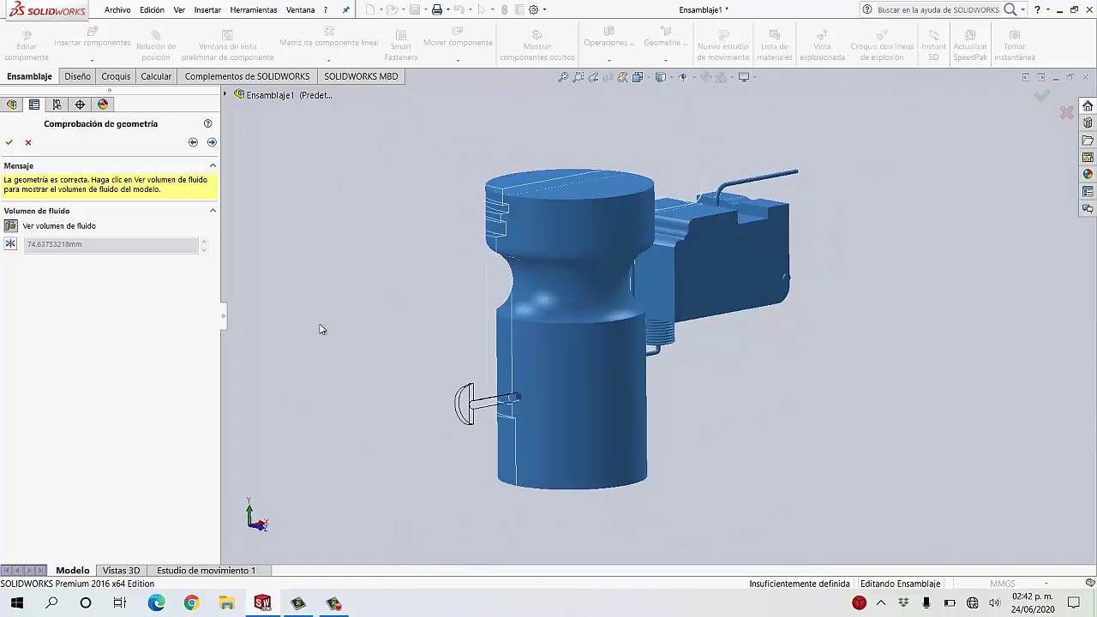
# Step: Keep water as the fluid and assign a volume flow inlet to the inner end face of the barbed tube
pyautogui.click(212, 143)
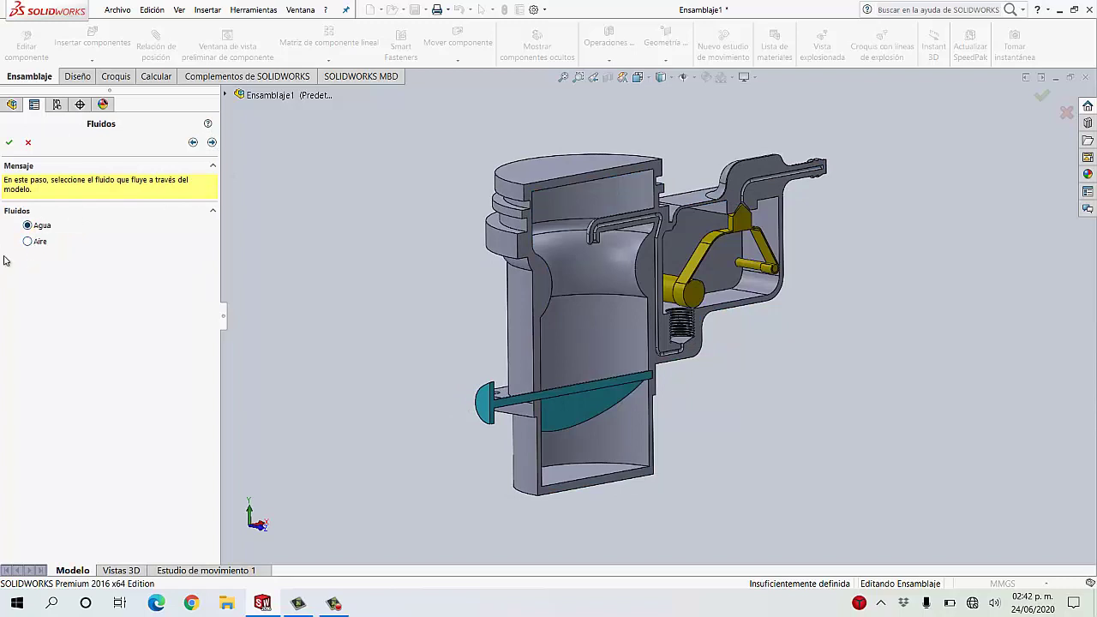
pyautogui.click(212, 143)
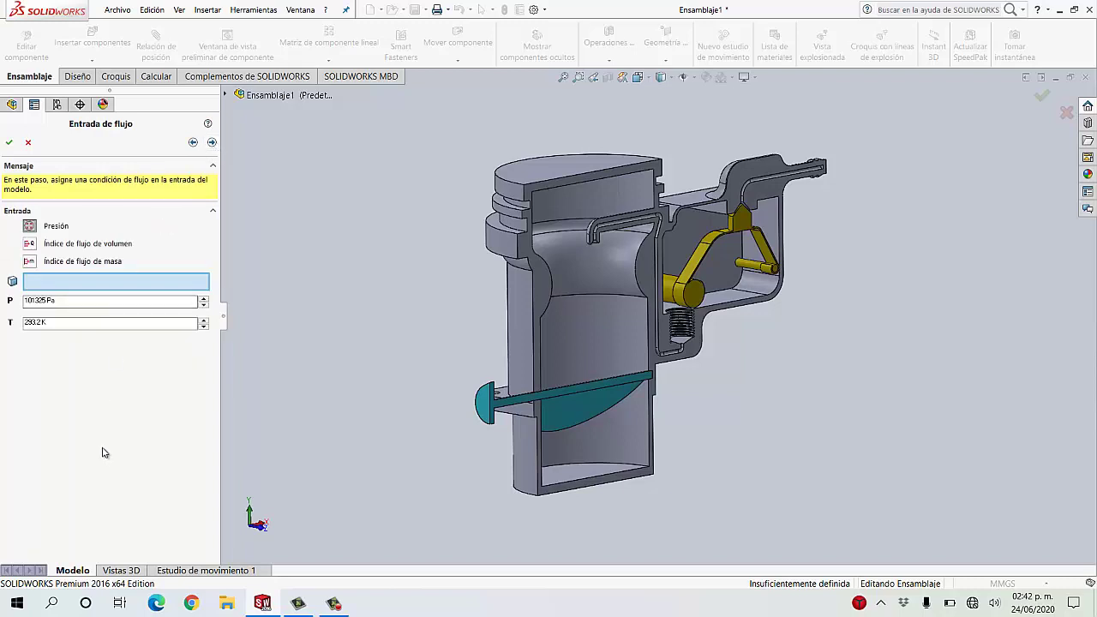
pyautogui.click(30, 246)
pyautogui.scroll(-2, 894, 165)
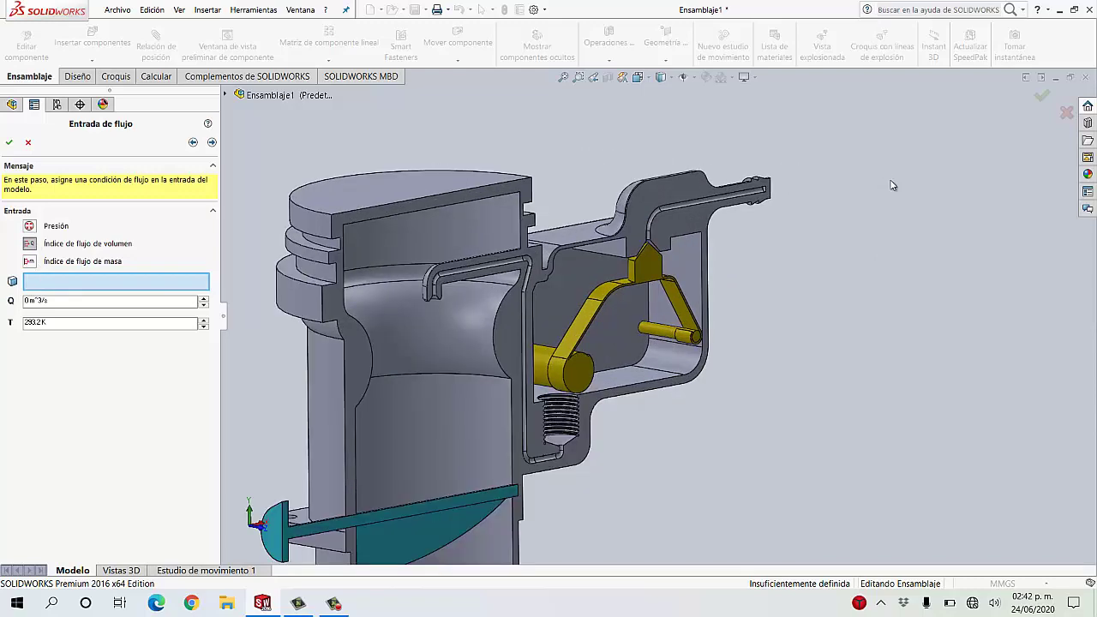
pyautogui.scroll(1, 905, 171)
pyautogui.scroll(-5, 782, 203)
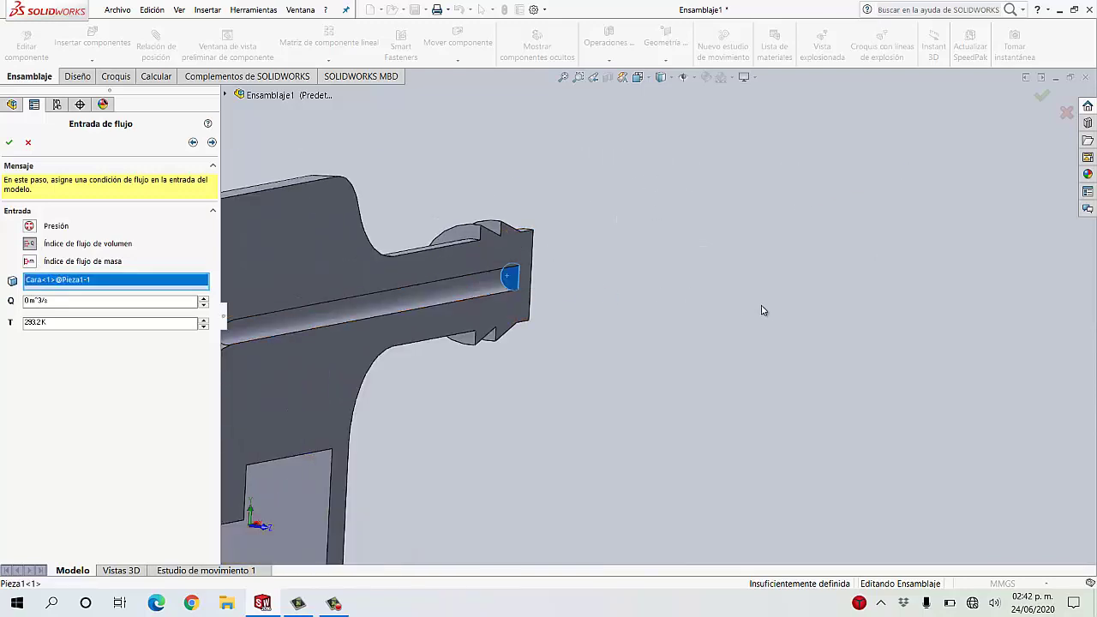
pyautogui.scroll(3, 763, 310)
pyautogui.scroll(3, 762, 310)
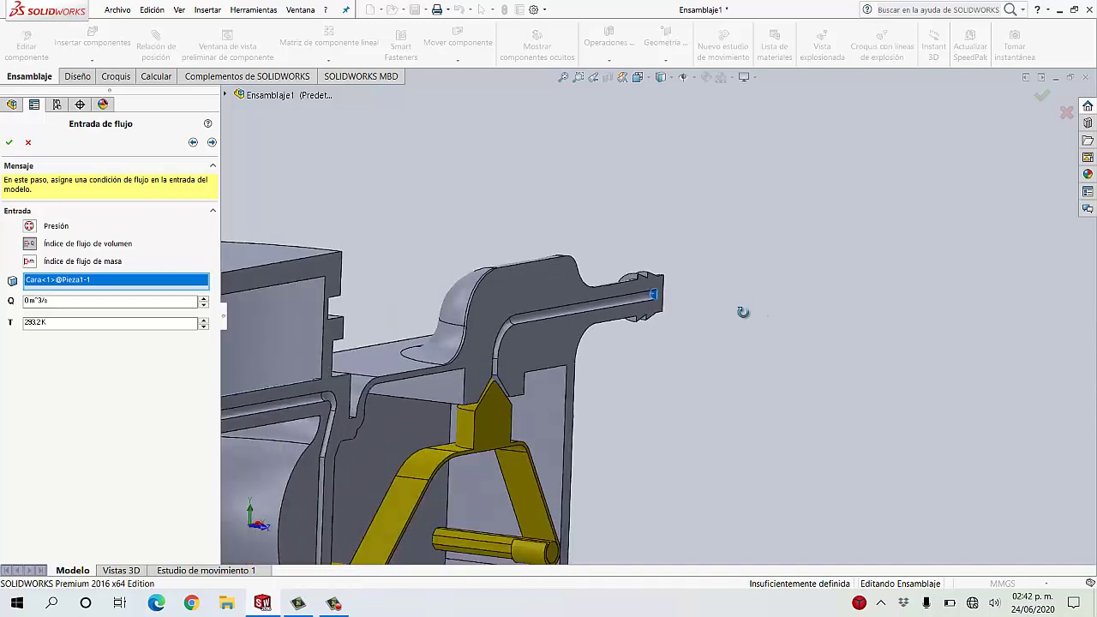
pyautogui.scroll(3, 743, 317)
pyautogui.scroll(3, 753, 409)
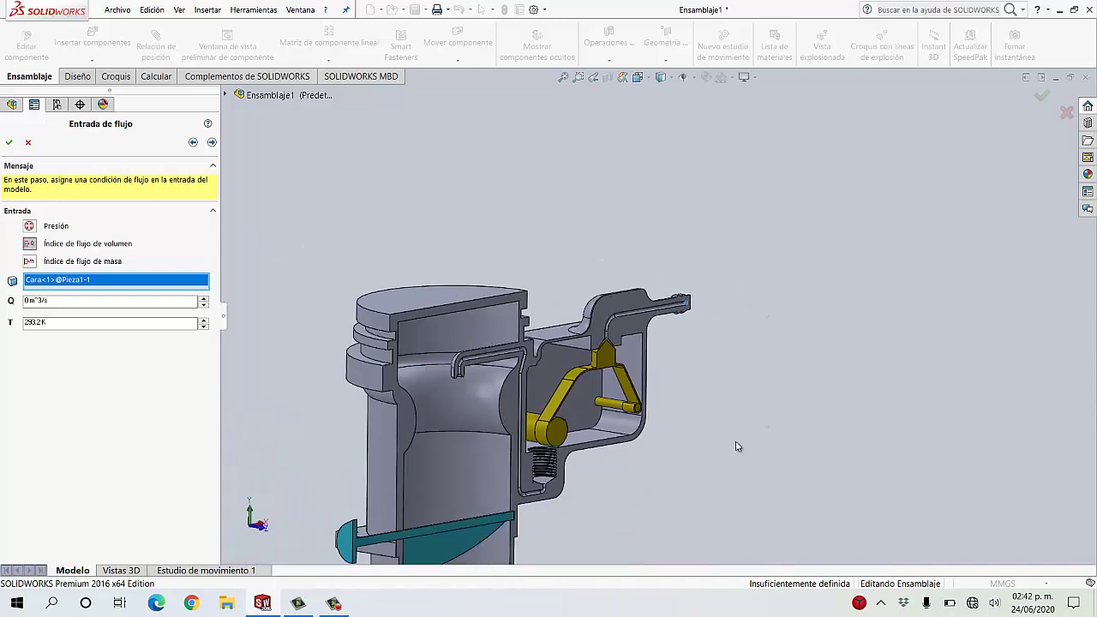
pyautogui.scroll(3, 675, 467)
pyautogui.press('f')
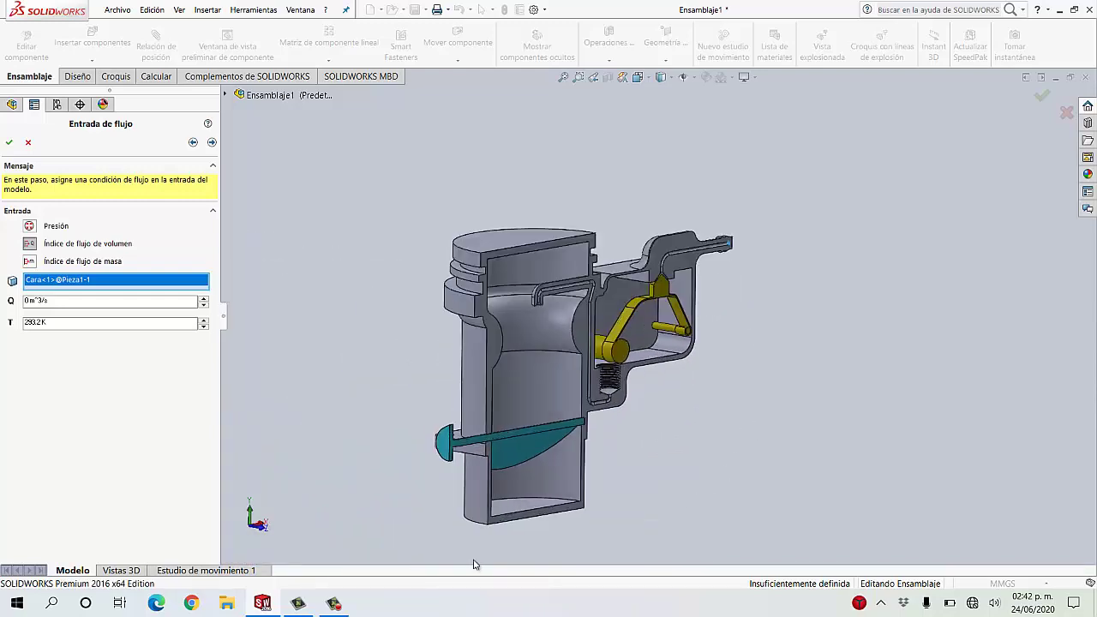
pyautogui.scroll(-2, 675, 158)
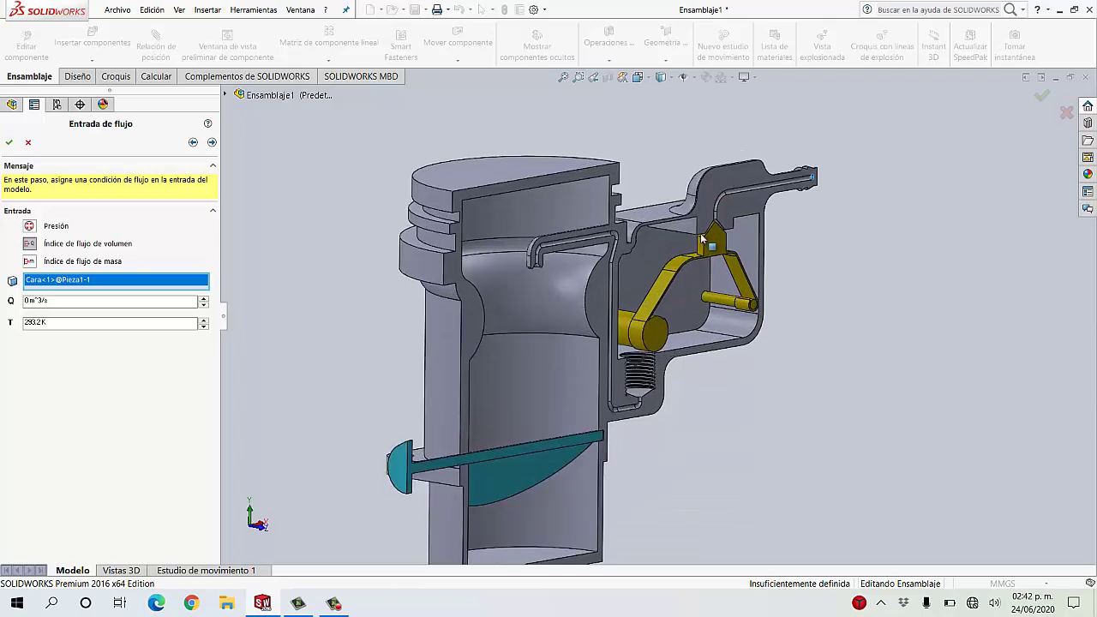
pyautogui.scroll(3, 700, 234)
pyautogui.scroll(-2, 710, 171)
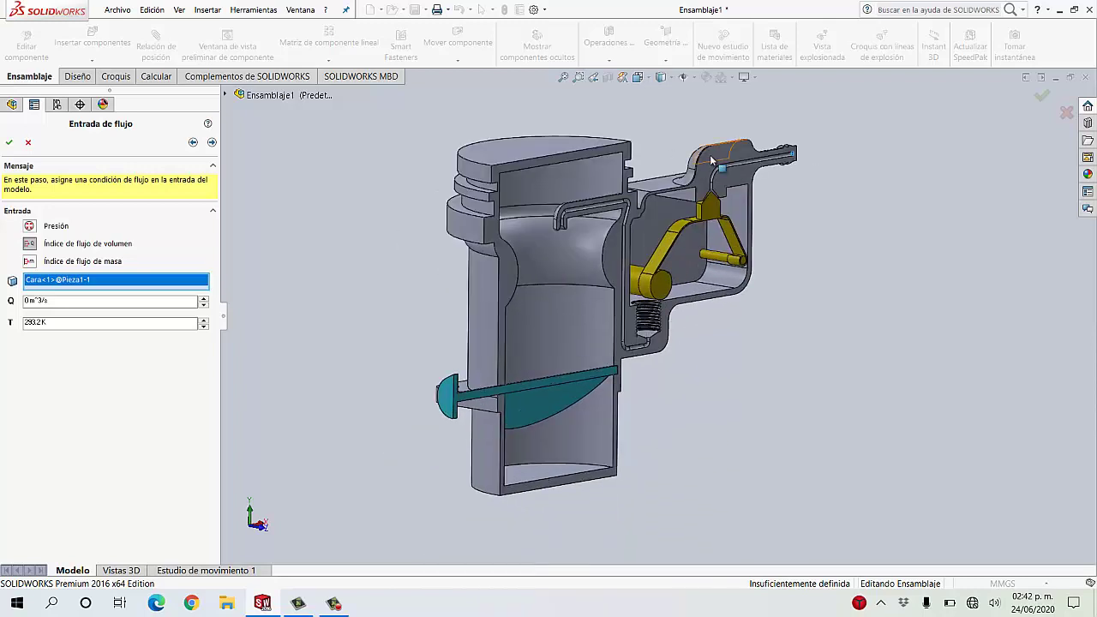
# Step: Replace the inlet's volume flow rate and proceed to the outlet condition
pyautogui.click(65, 300)
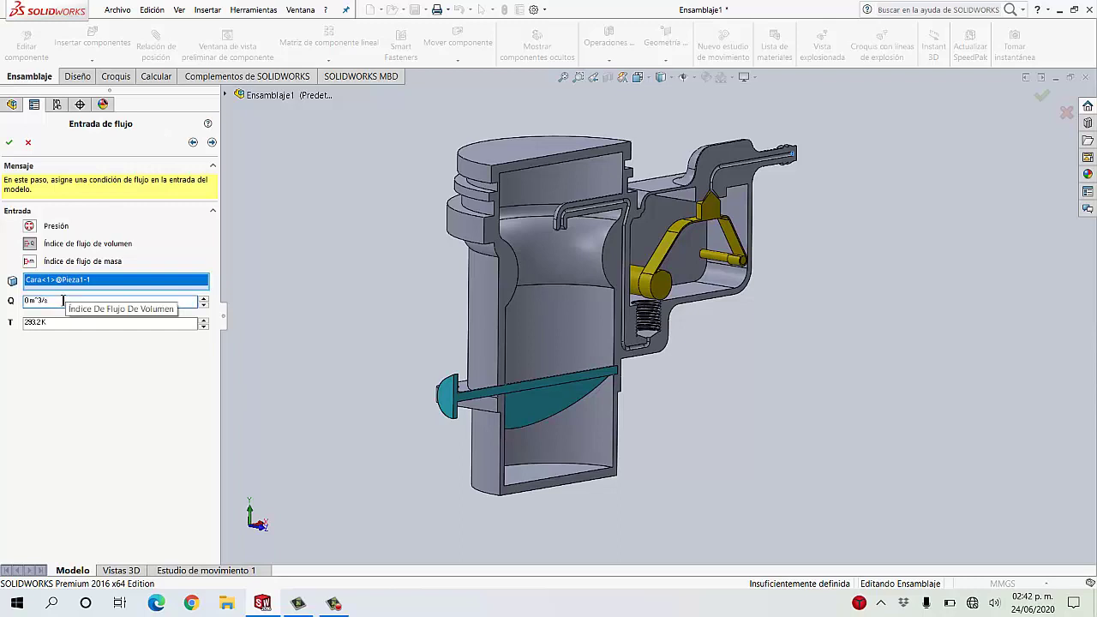
pyautogui.moveTo(51, 304); pyautogui.dragTo(16, 305)
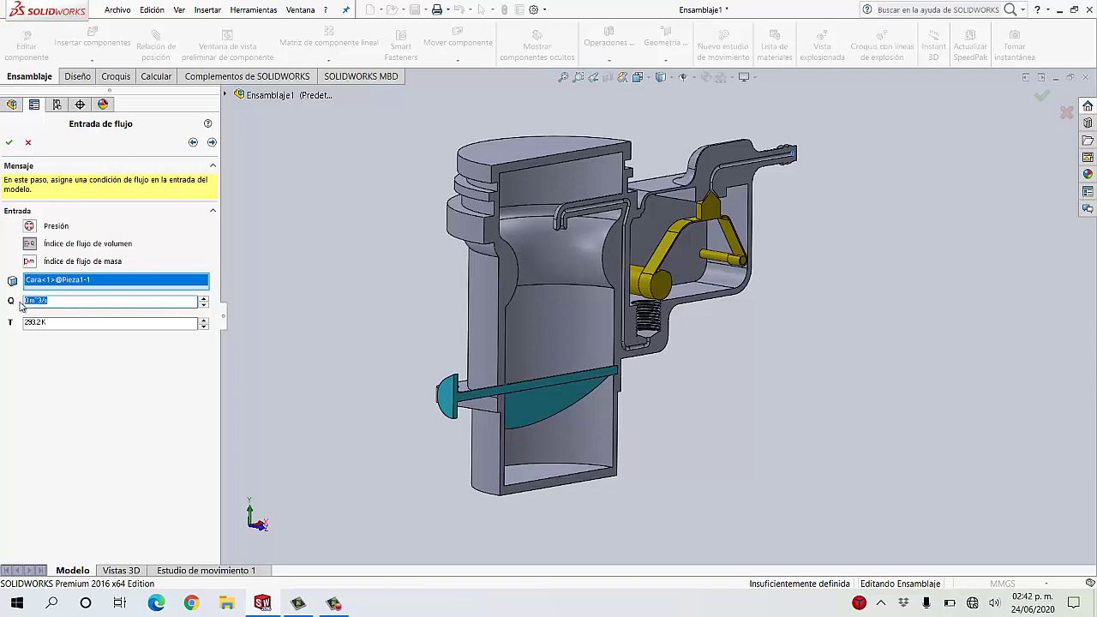
pyautogui.press('BackSpace')
pyautogui.click(212, 142)
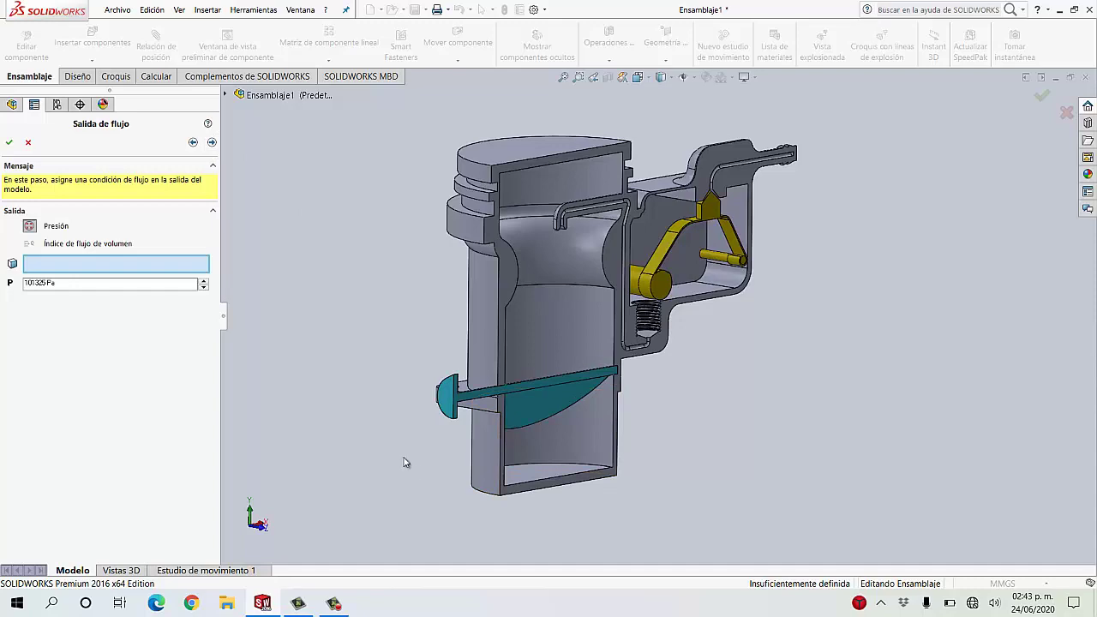
# Step: Assign a pressure outlet of 101325 Pa to the inside bottom face of the cylinder
pyautogui.moveTo(405, 463); pyautogui.dragTo(534, 442, button='middle')
pyautogui.click(531, 447)
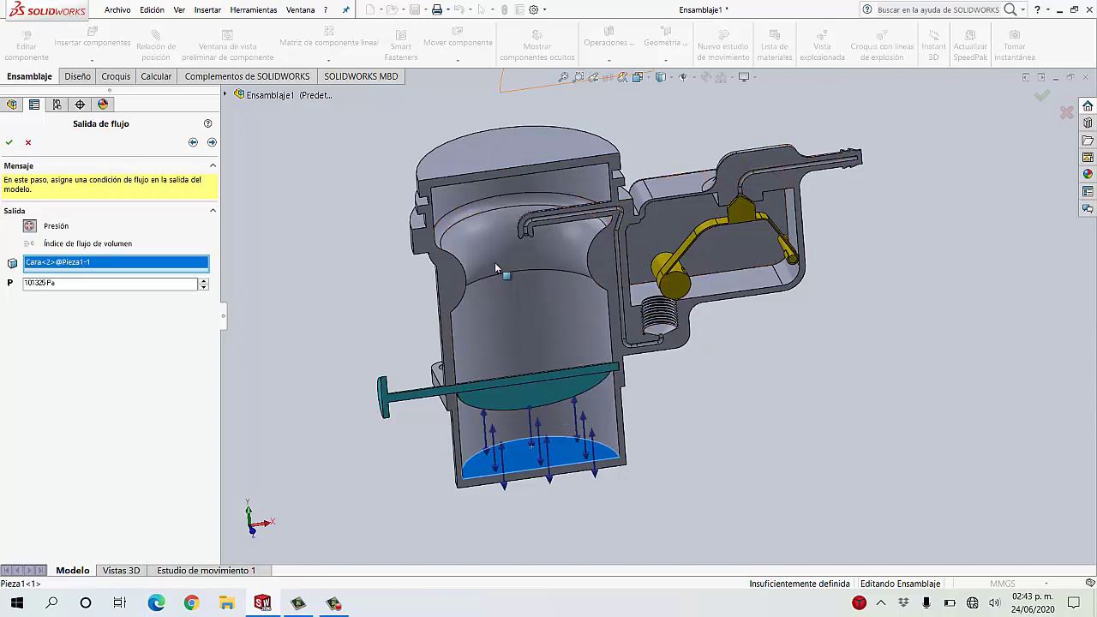
pyautogui.click(212, 142)
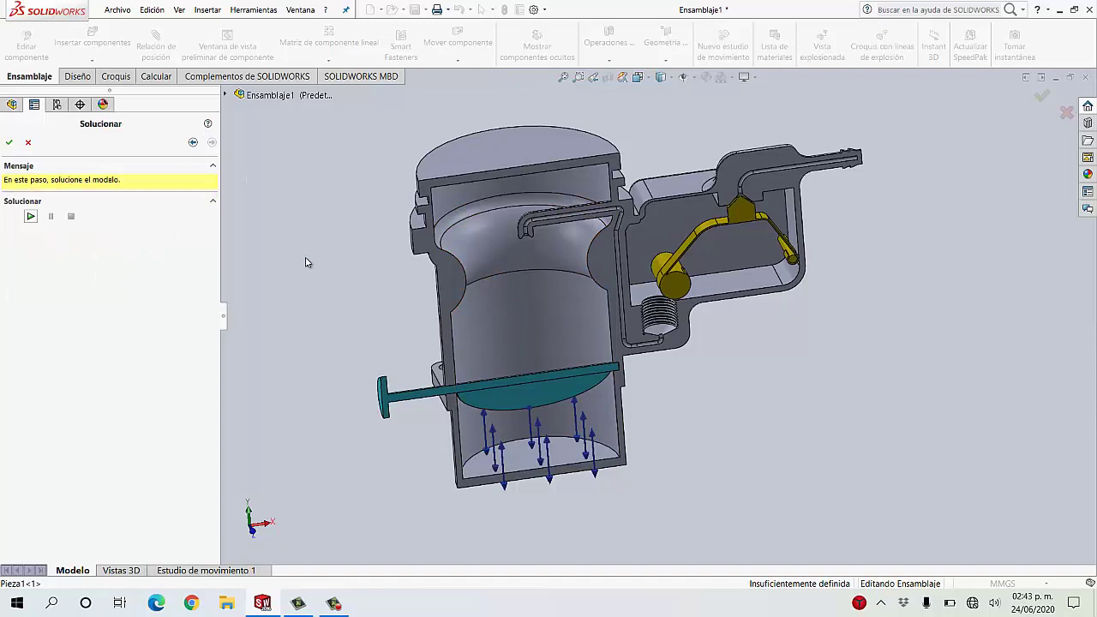
# Step: Run the FloXpress solver on the assembly
pyautogui.moveTo(345, 237); pyautogui.dragTo(190, 226, button='middle')
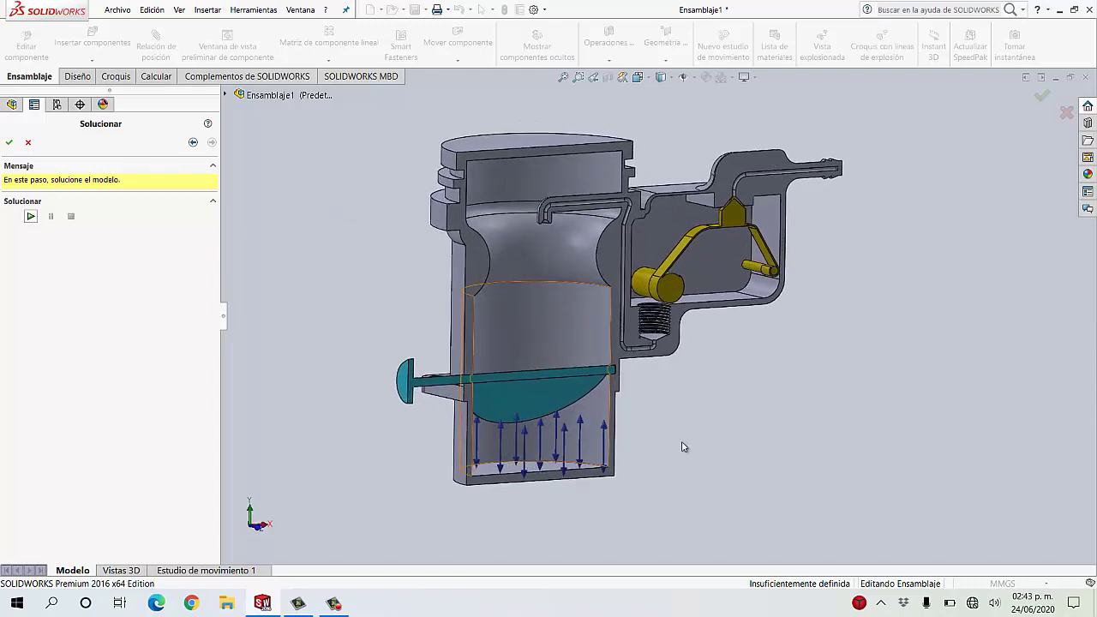
pyautogui.moveTo(683, 447); pyautogui.dragTo(755, 443, button='middle')
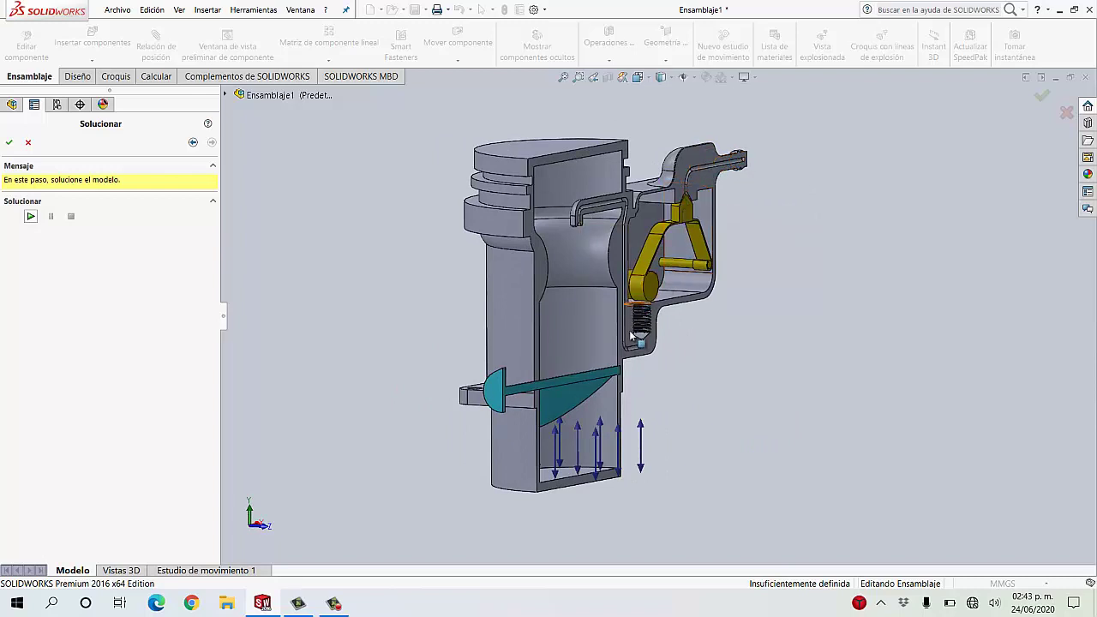
pyautogui.click(30, 218)
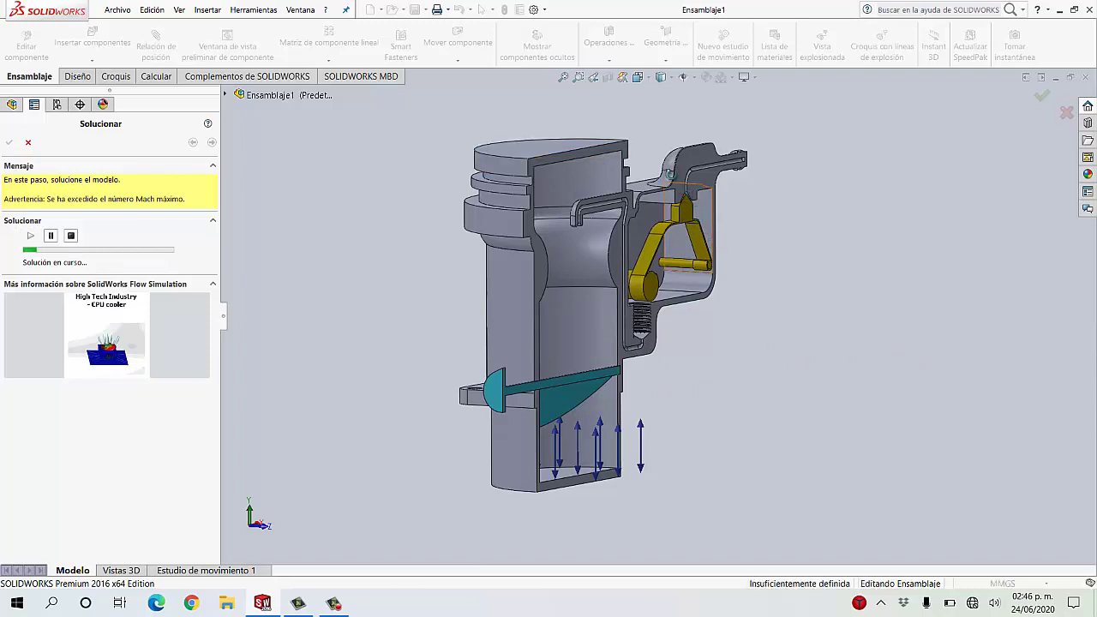
pyautogui.moveTo(703, 229); pyautogui.dragTo(591, 283, button='middle')
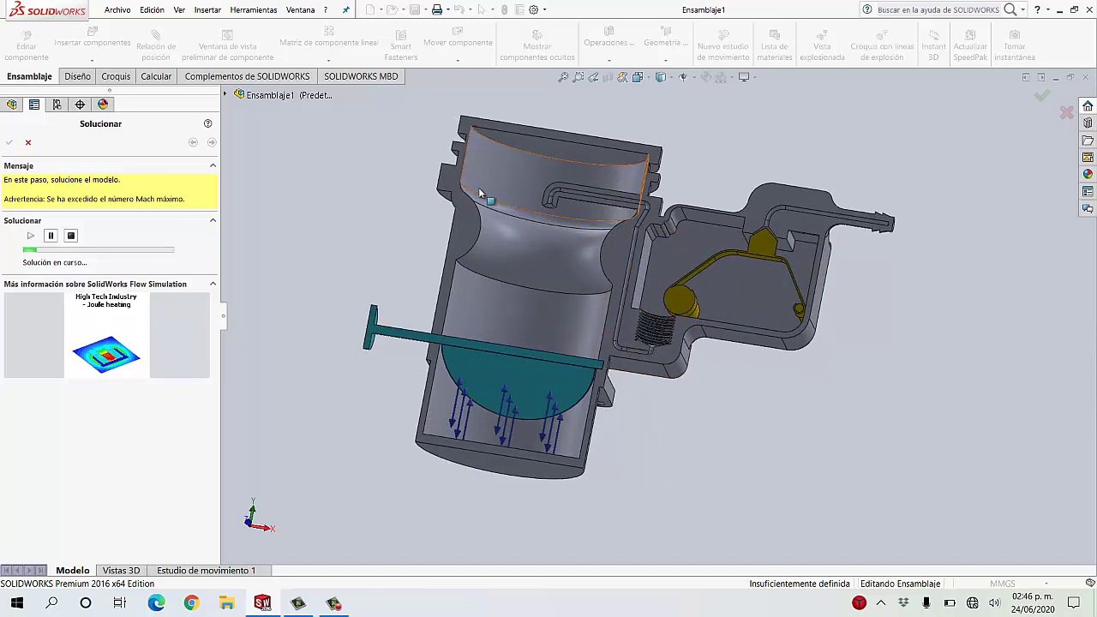
pyautogui.moveTo(606, 255); pyautogui.dragTo(666, 332, button='middle')
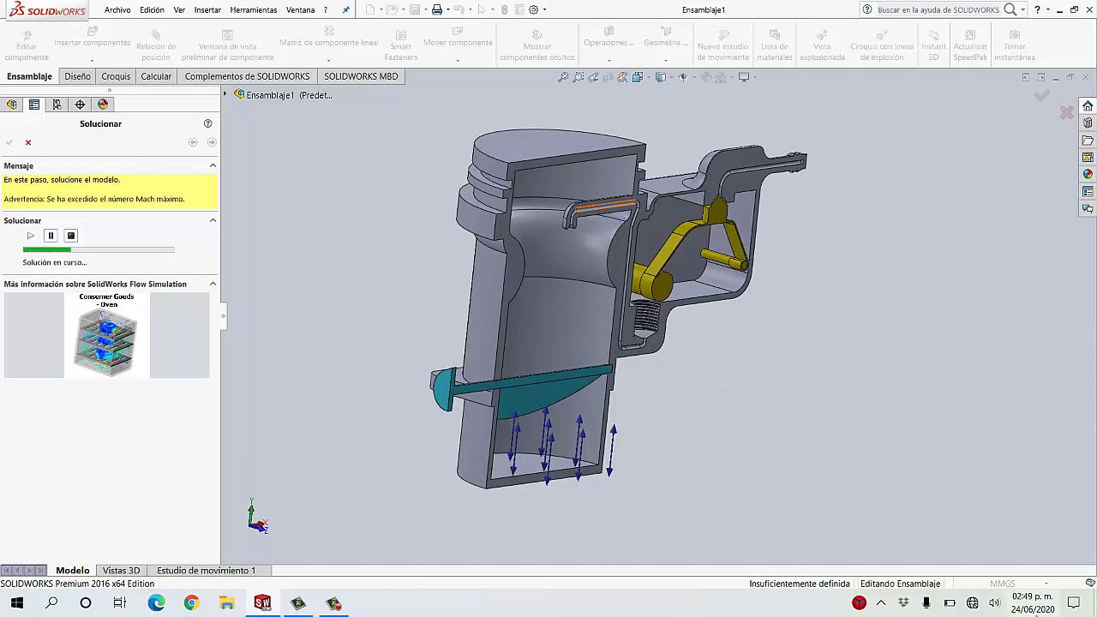
pyautogui.click(997, 601)
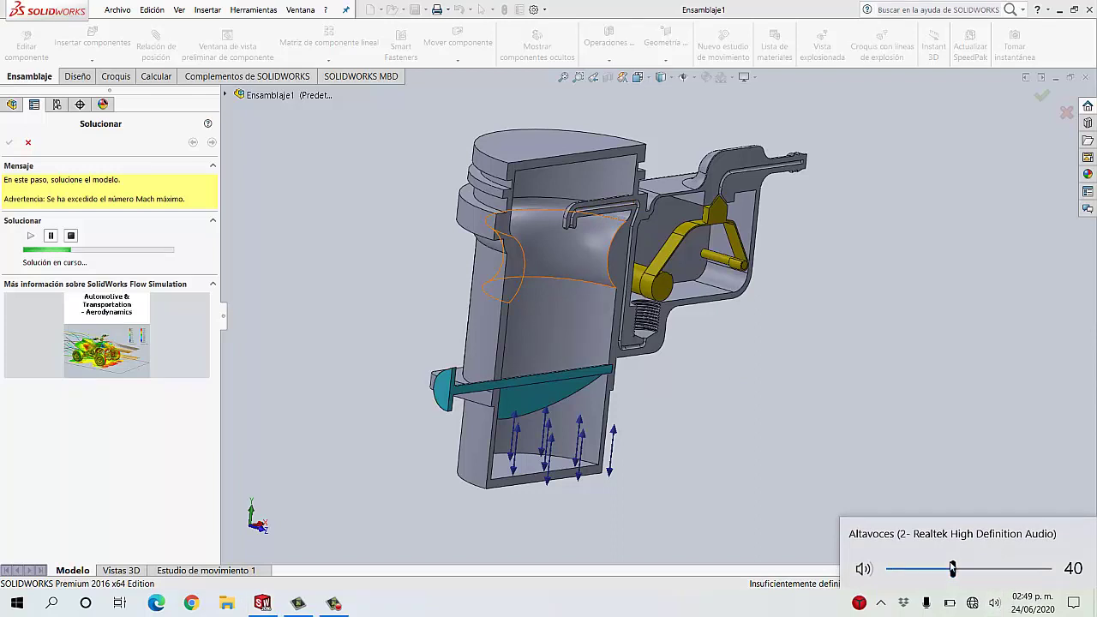
pyautogui.click(925, 465)
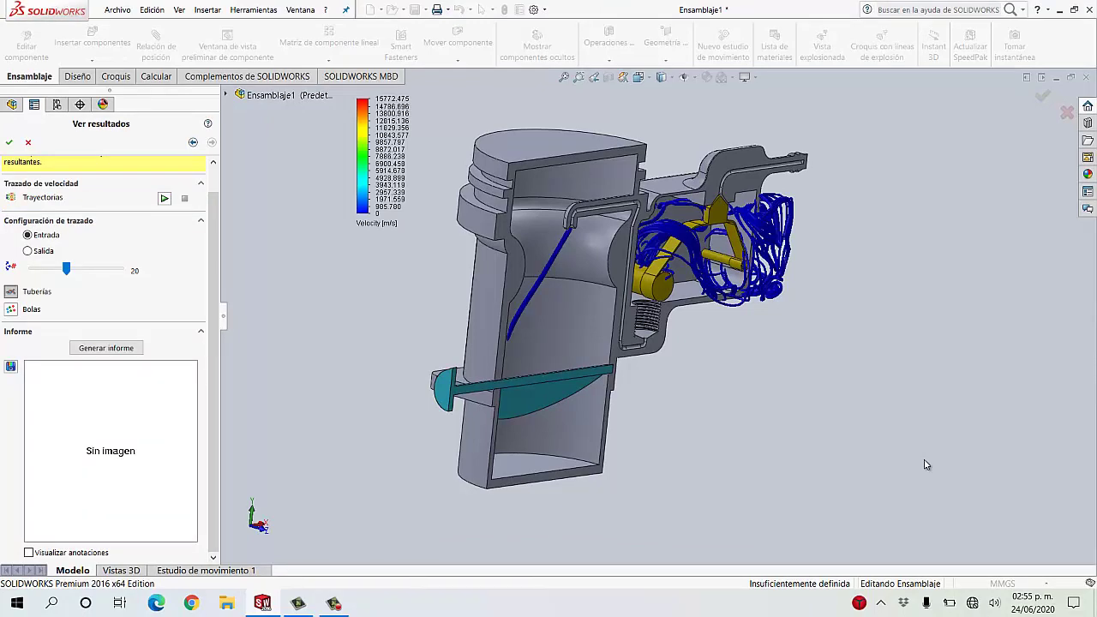
# Step: Examine the velocity trajectories close up in the inlet tube and float chamber
pyautogui.moveTo(688, 423); pyautogui.dragTo(642, 431, button='middle')
pyautogui.scroll(-4, 862, 208)
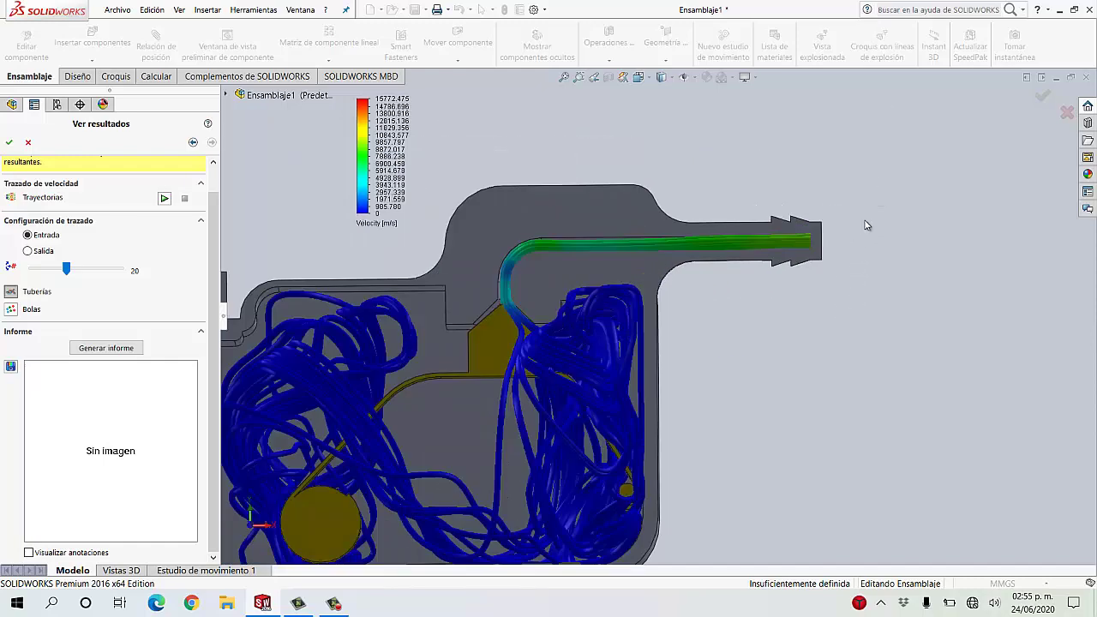
pyautogui.moveTo(865, 226); pyautogui.dragTo(869, 232, button='middle')
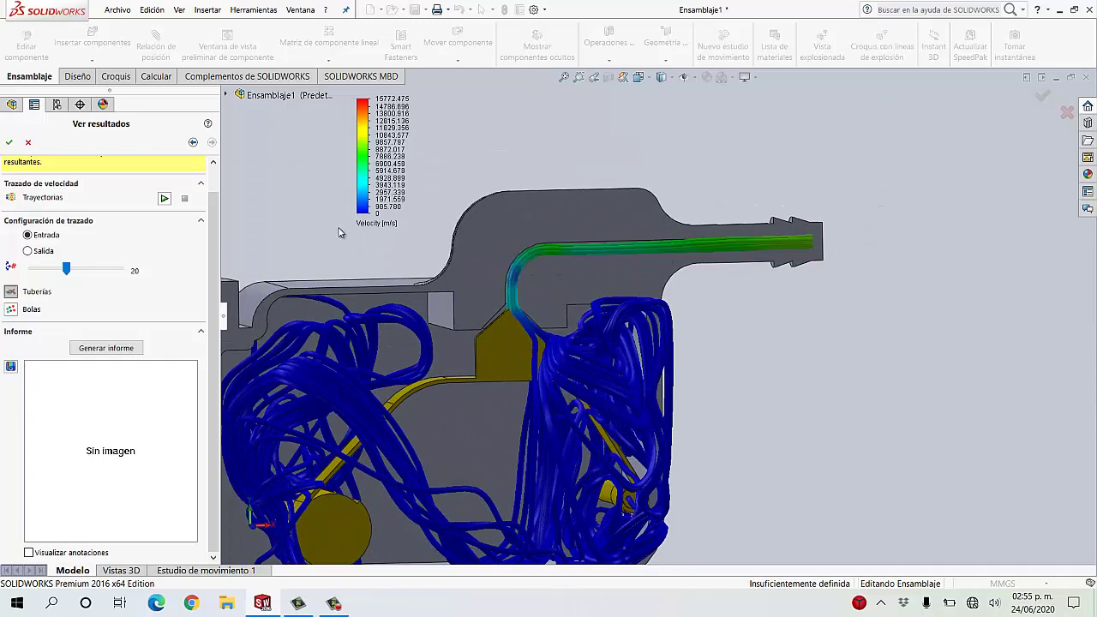
# Step: Play the animation of the inlet velocity trajectories shown as pipes through the whole assembly, and stop it
pyautogui.scroll(2, 808, 269)
pyautogui.scroll(2, 729, 353)
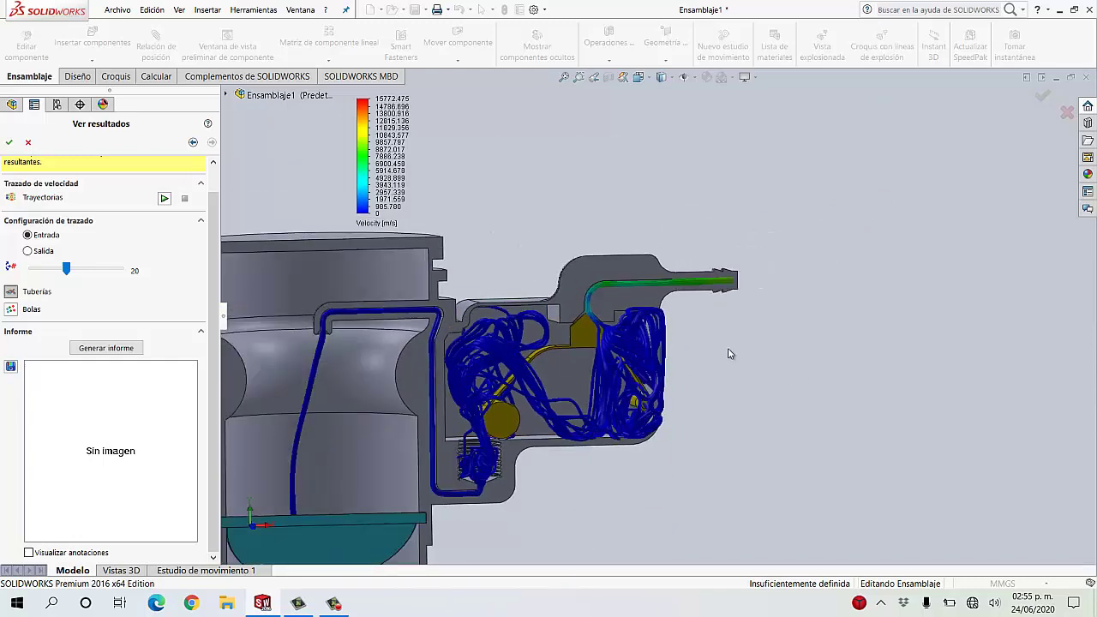
pyautogui.scroll(1, 729, 353)
pyautogui.scroll(2, 547, 381)
pyautogui.moveTo(547, 381); pyautogui.dragTo(579, 393, button='middle')
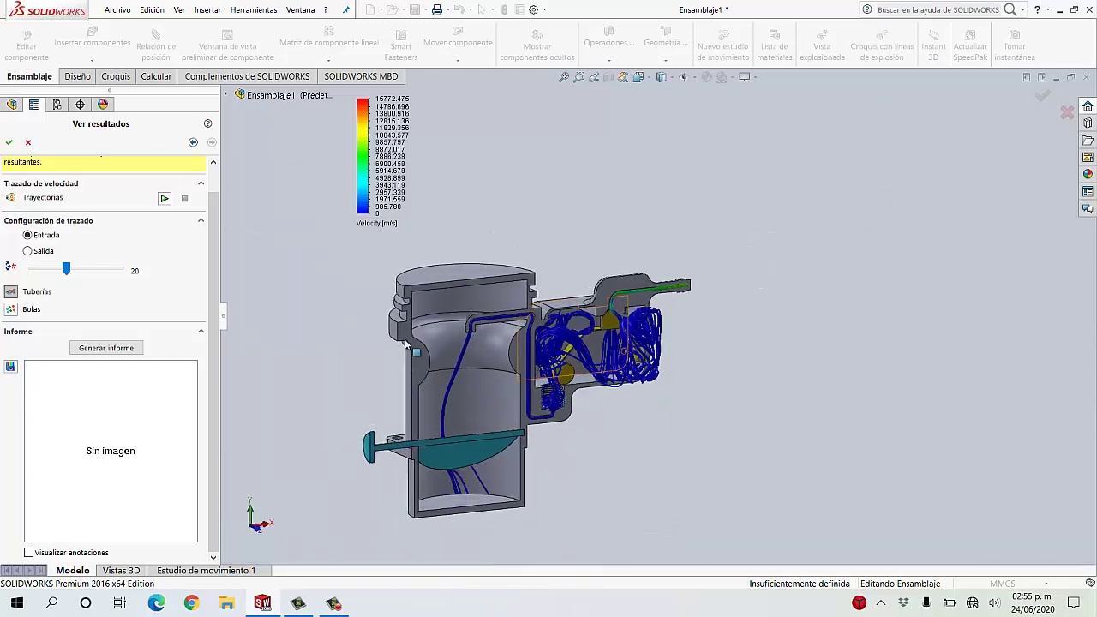
pyautogui.click(164, 199)
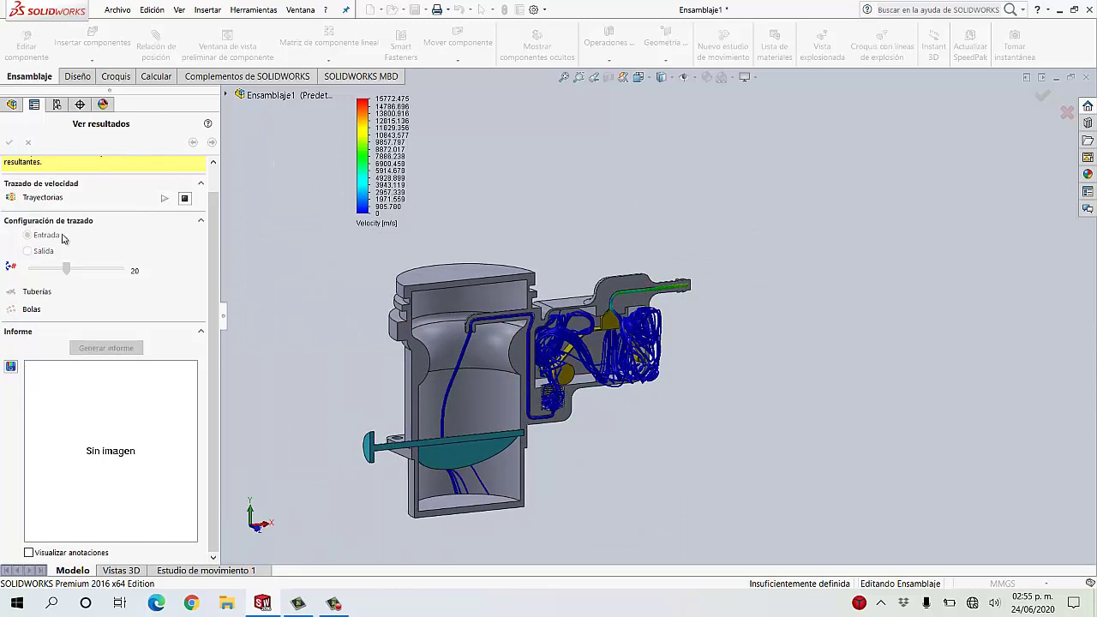
pyautogui.click(184, 198)
# Step: Display the inlet trajectories as balls, play their animation in the float chamber and cylinder, and stop it
pyautogui.moveTo(314, 237); pyautogui.dragTo(333, 237, button='middle')
pyautogui.click(11, 310)
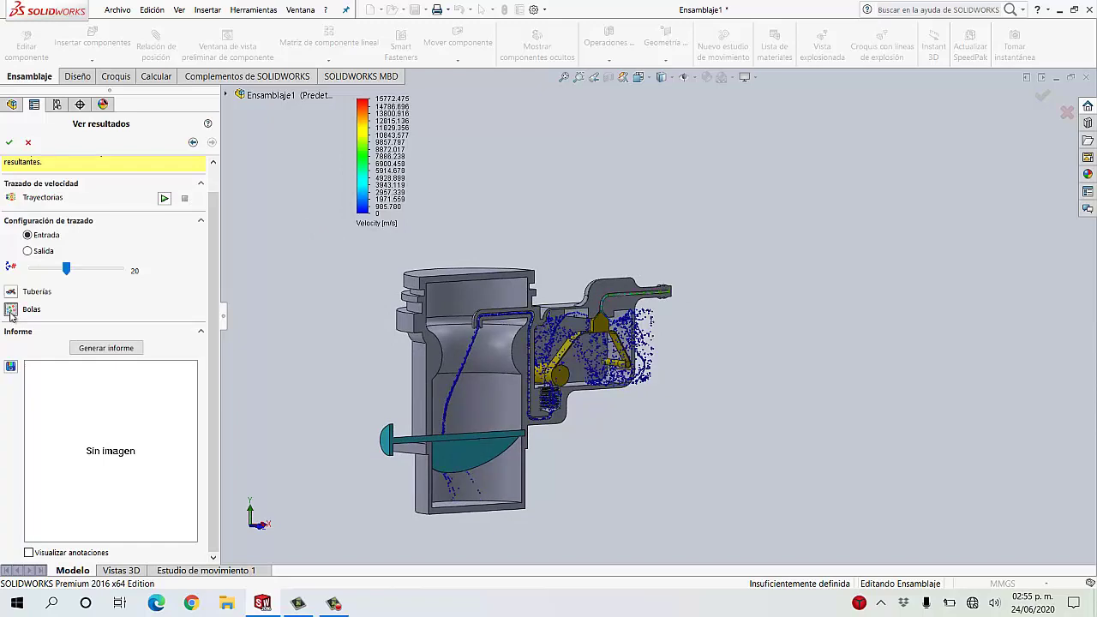
pyautogui.scroll(-5, 519, 357)
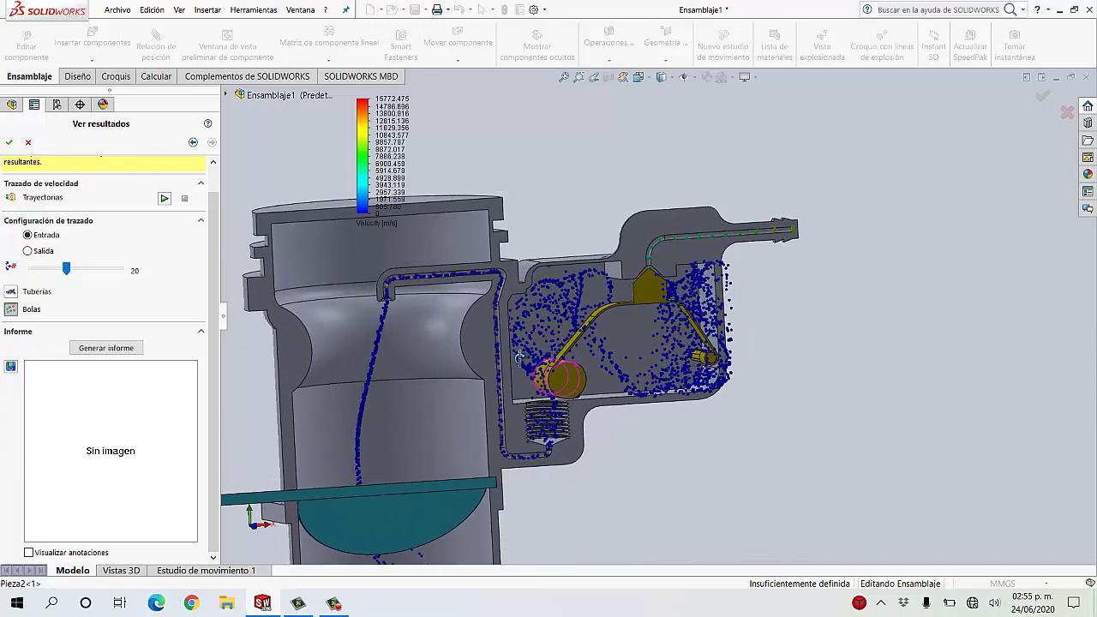
pyautogui.click(163, 199)
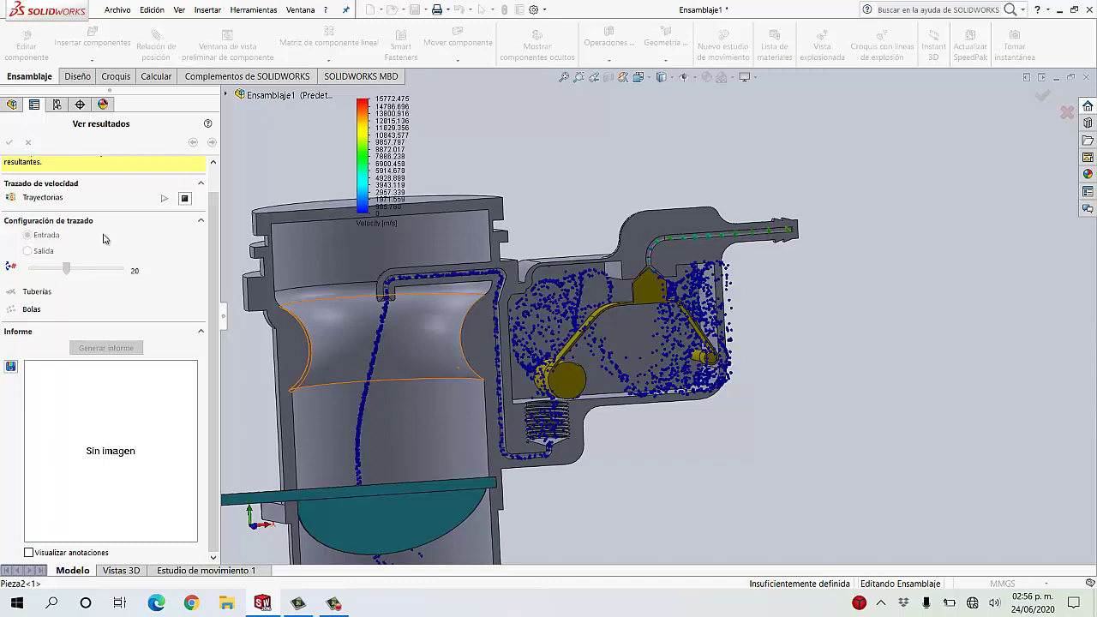
pyautogui.click(184, 201)
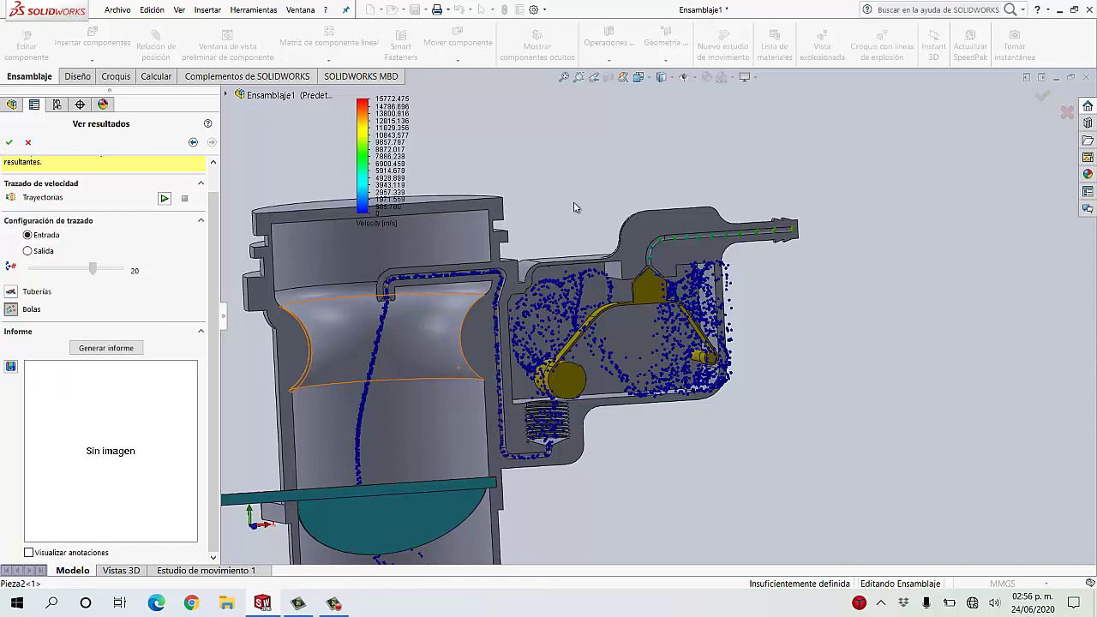
# Step: Raise the number of inlet trajectories to 35, watch the ball animation from different angles, and stop it
pyautogui.scroll(1, 577, 208)
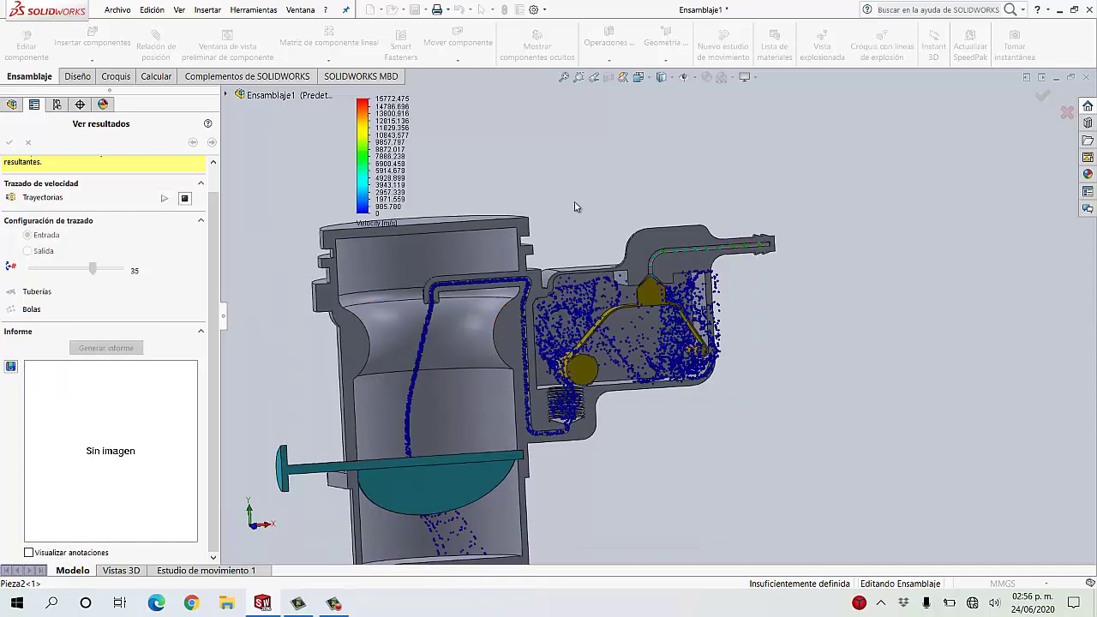
pyautogui.moveTo(576, 207); pyautogui.dragTo(639, 188, button='middle')
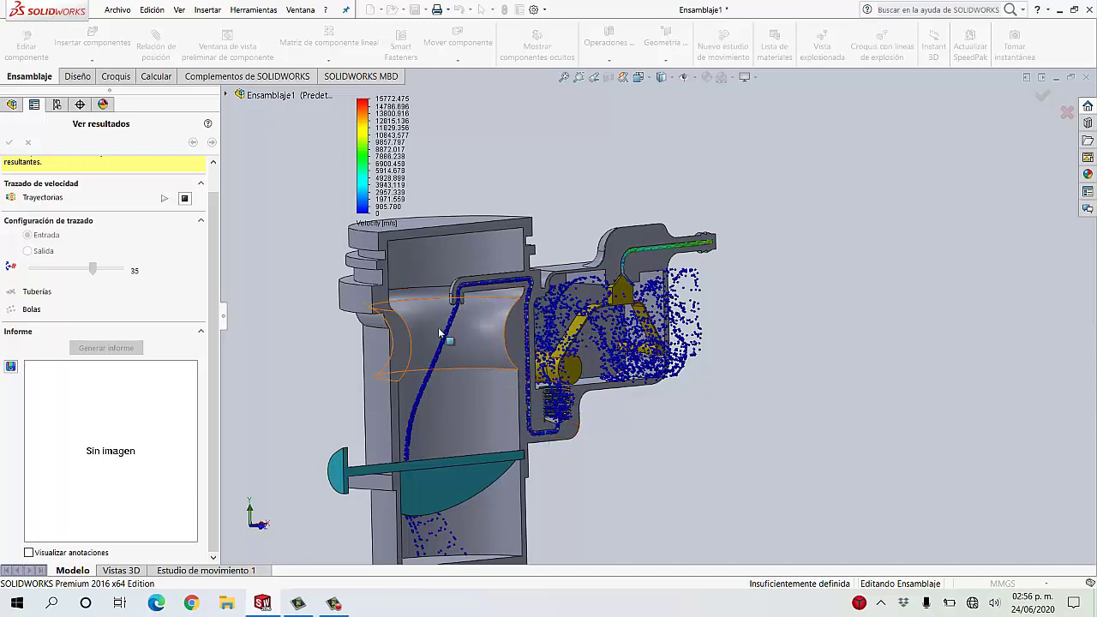
pyautogui.moveTo(454, 343); pyautogui.dragTo(481, 385, button='middle')
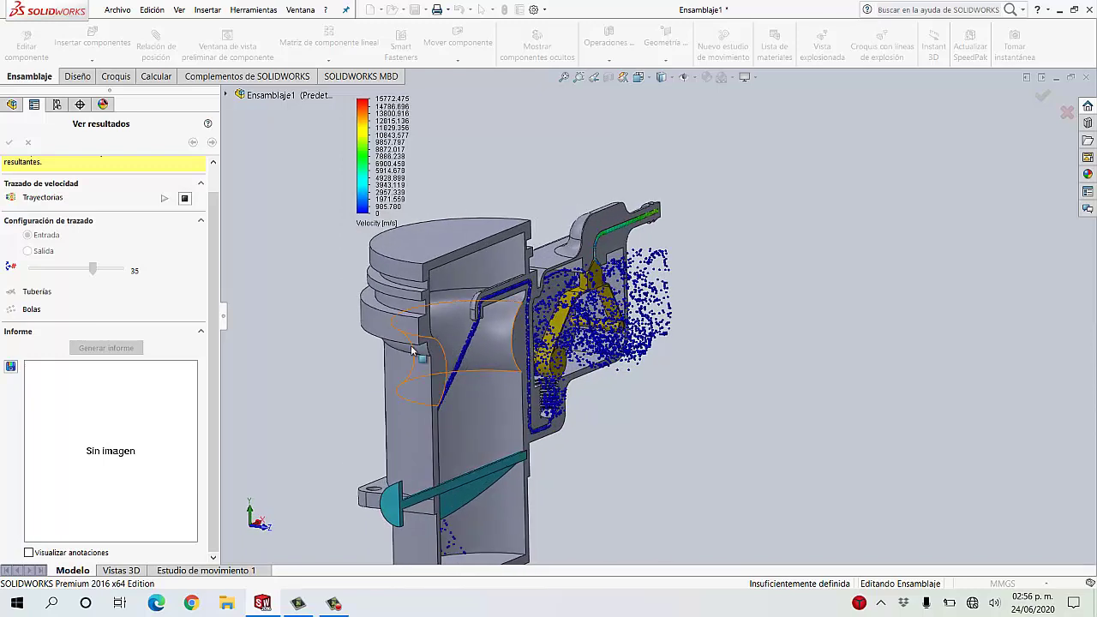
pyautogui.click(184, 198)
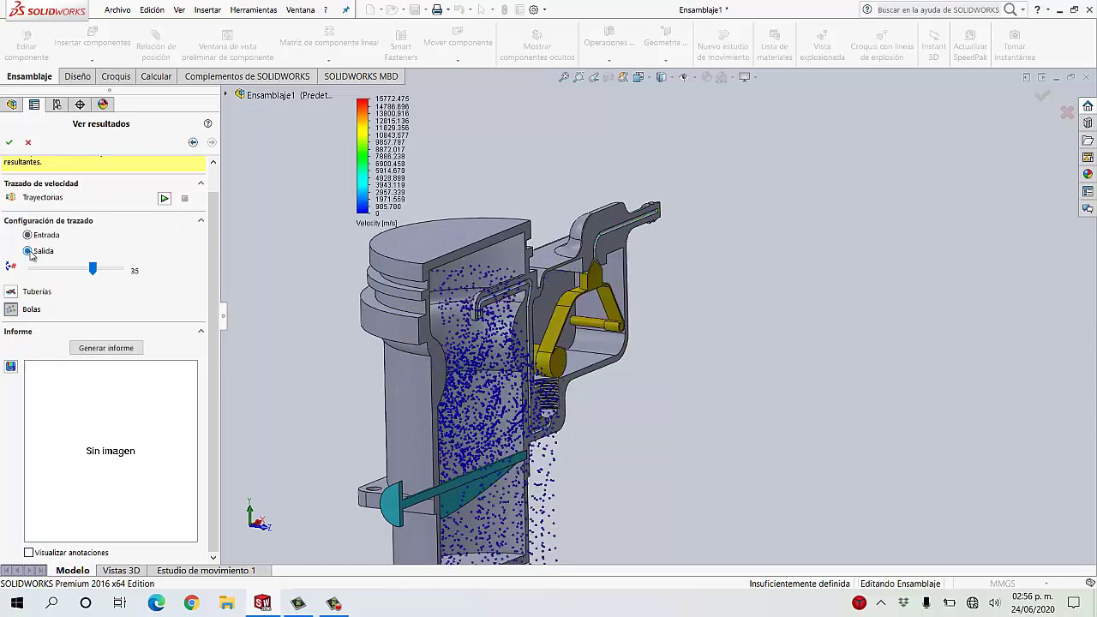
# Step: Plot the trajectories from the outlet, play the ball animation close up in the main cylinder, and stop it
pyautogui.click(27, 251)
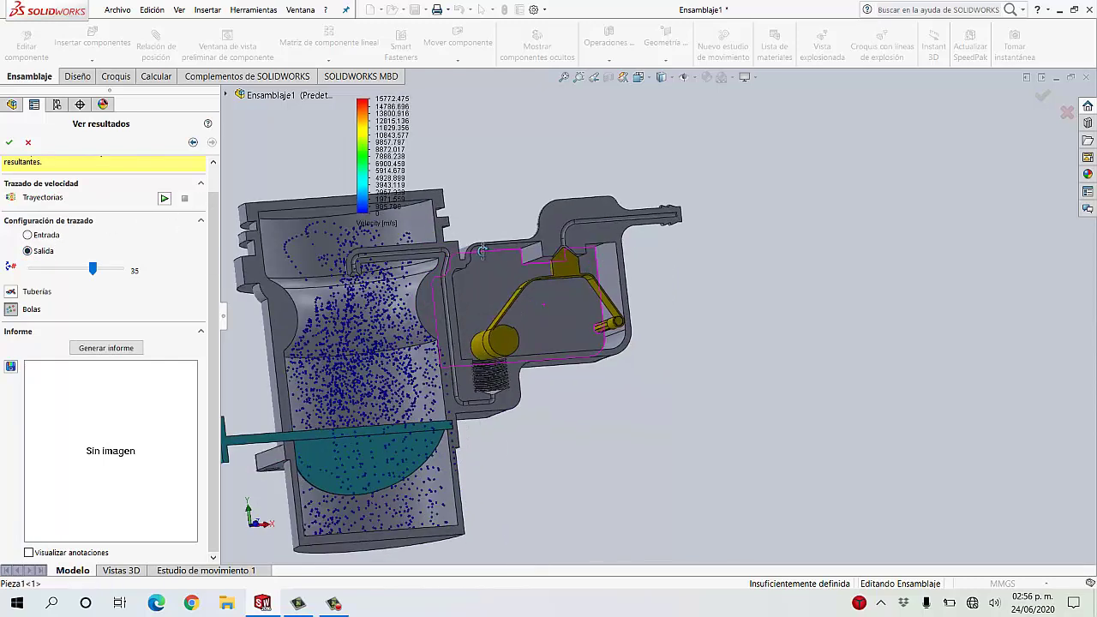
pyautogui.moveTo(482, 248); pyautogui.dragTo(438, 335, button='middle')
pyautogui.scroll(3, 438, 334)
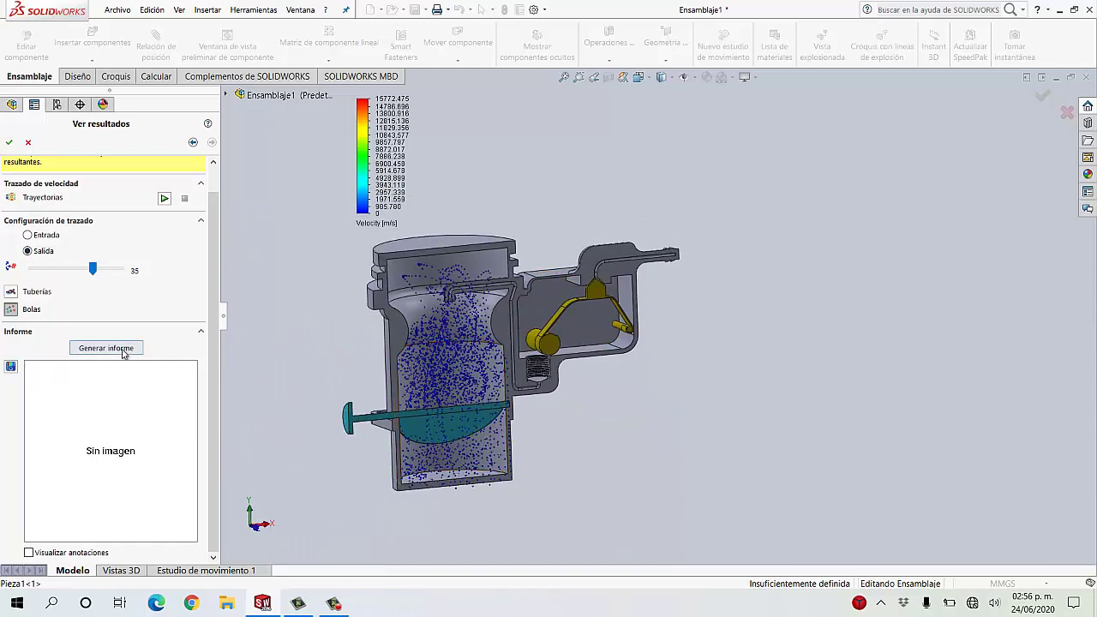
pyautogui.click(164, 199)
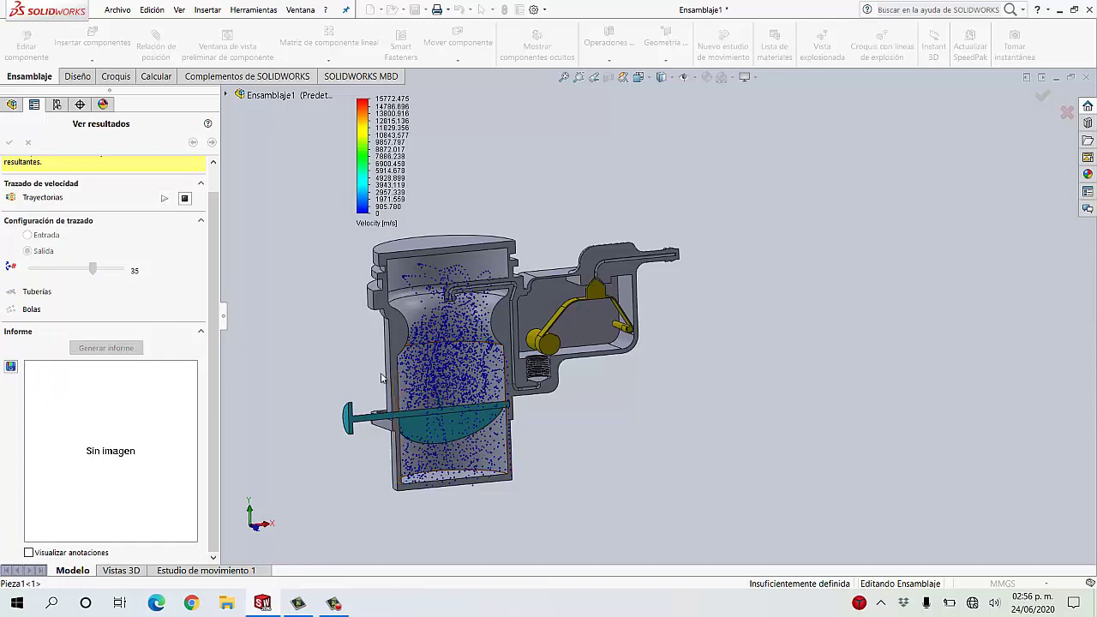
pyautogui.scroll(-4, 435, 390)
pyautogui.scroll(-3, 437, 382)
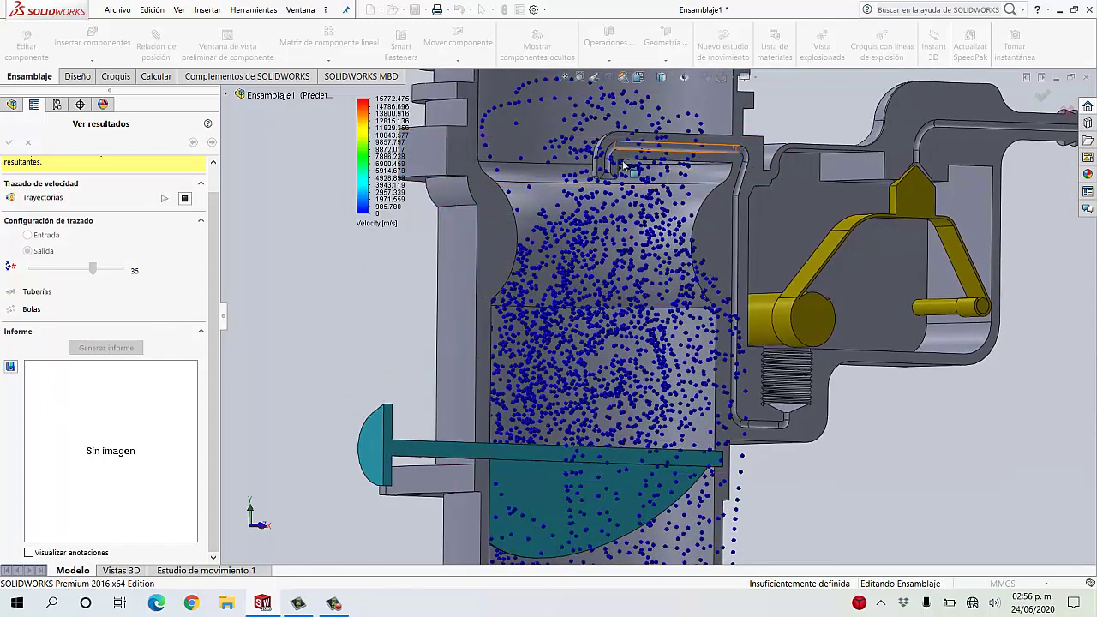
pyautogui.scroll(4, 699, 400)
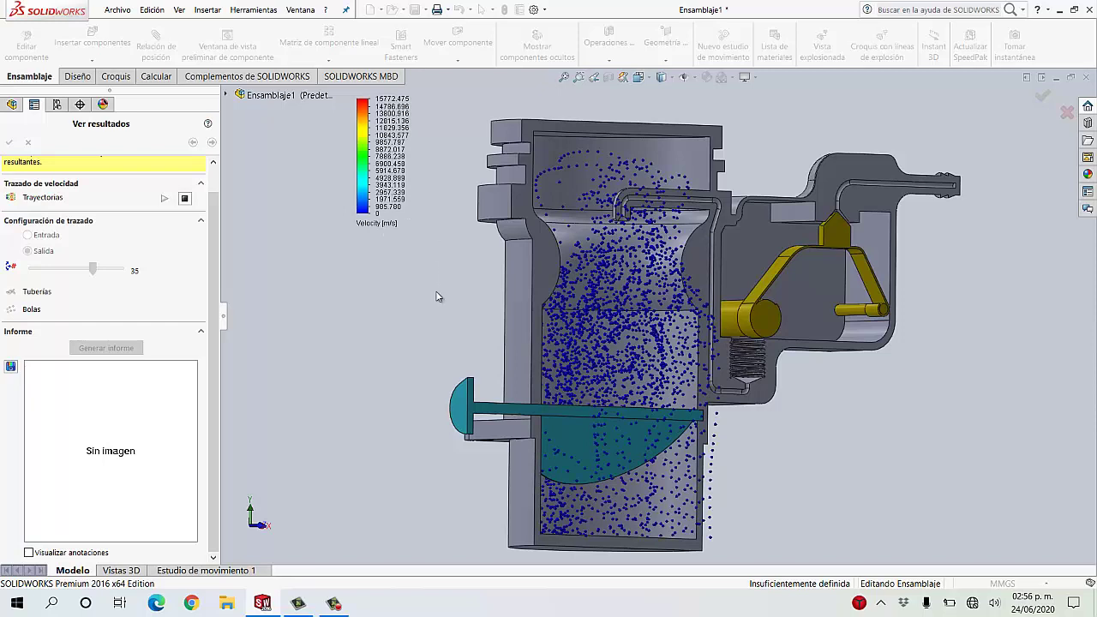
pyautogui.click(184, 198)
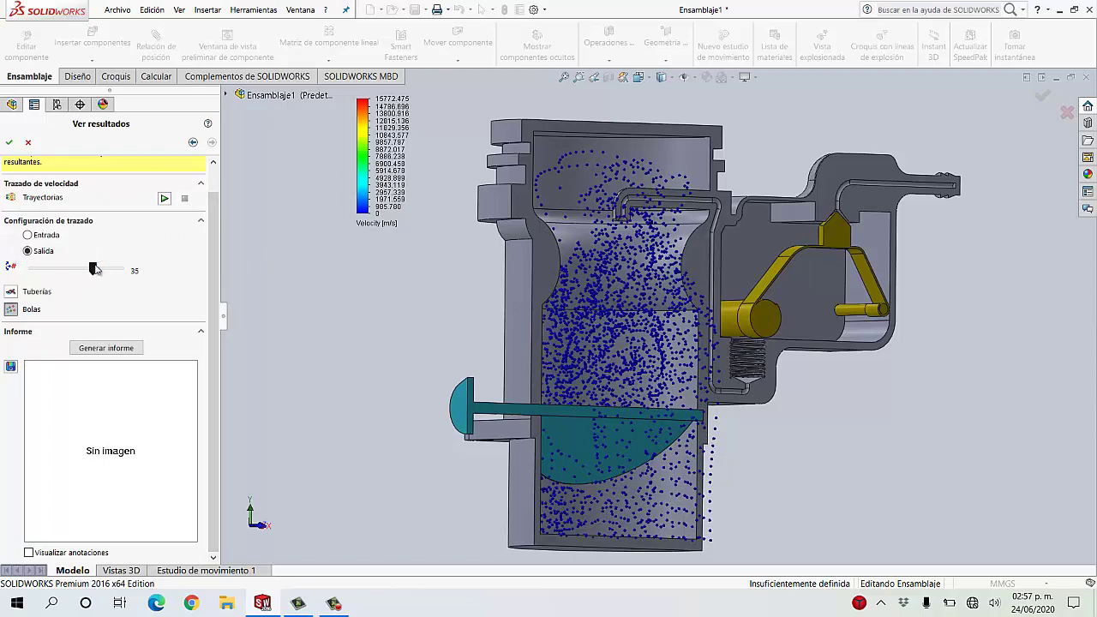
# Step: Set the number of outlet trajectories to 22, play the ball animation, and stop it
pyautogui.moveTo(96, 269); pyautogui.dragTo(75, 273)
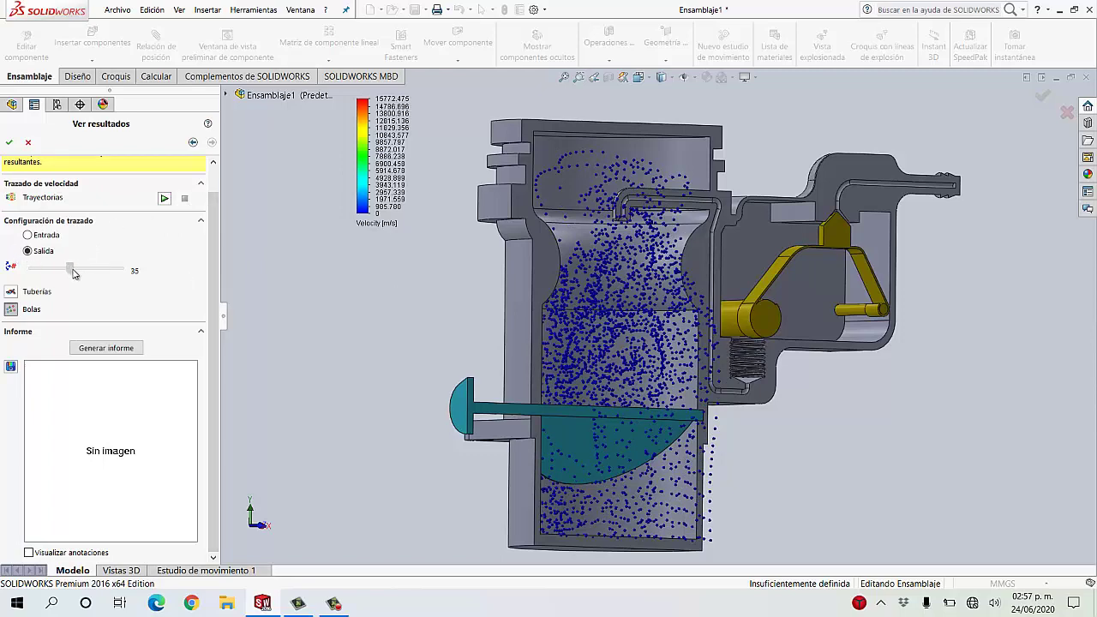
pyautogui.click(164, 198)
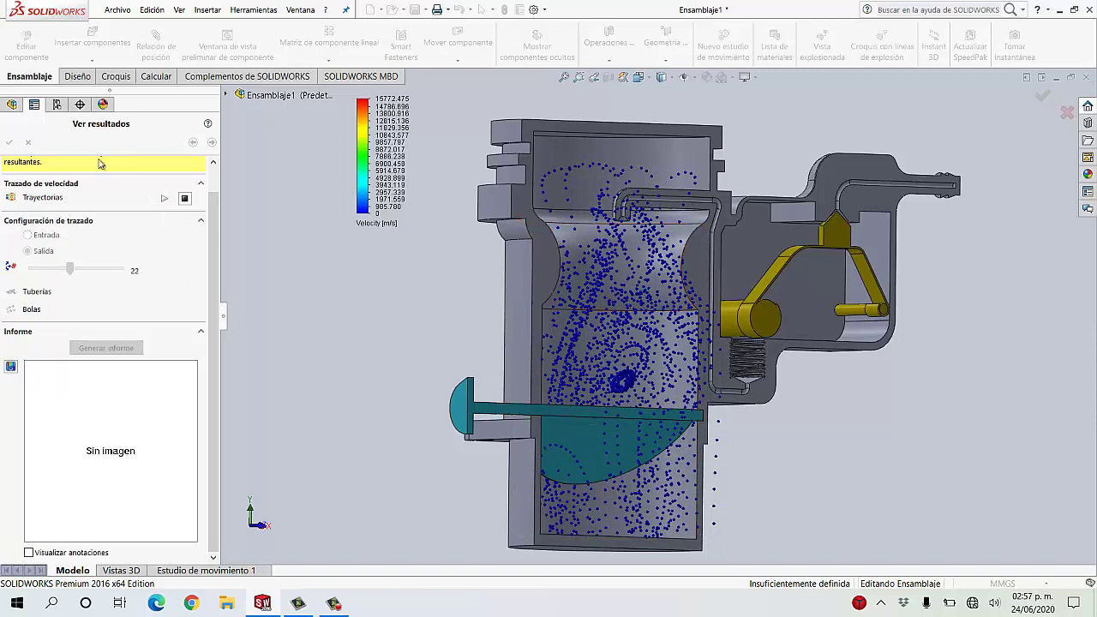
pyautogui.scroll(1, 213, 224)
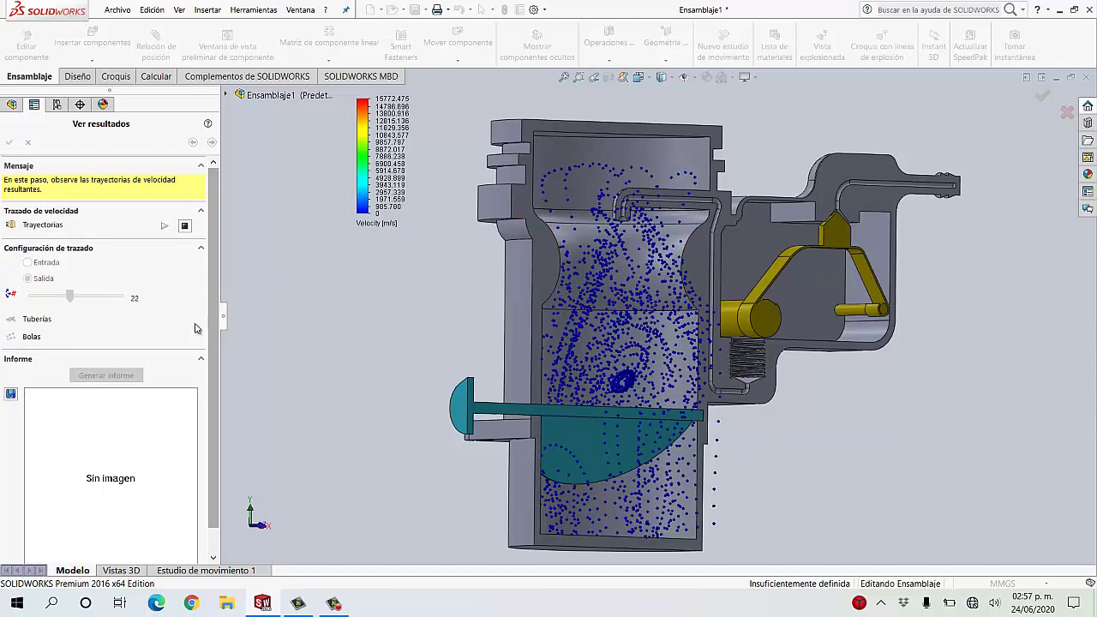
pyautogui.scroll(-1, 210, 315)
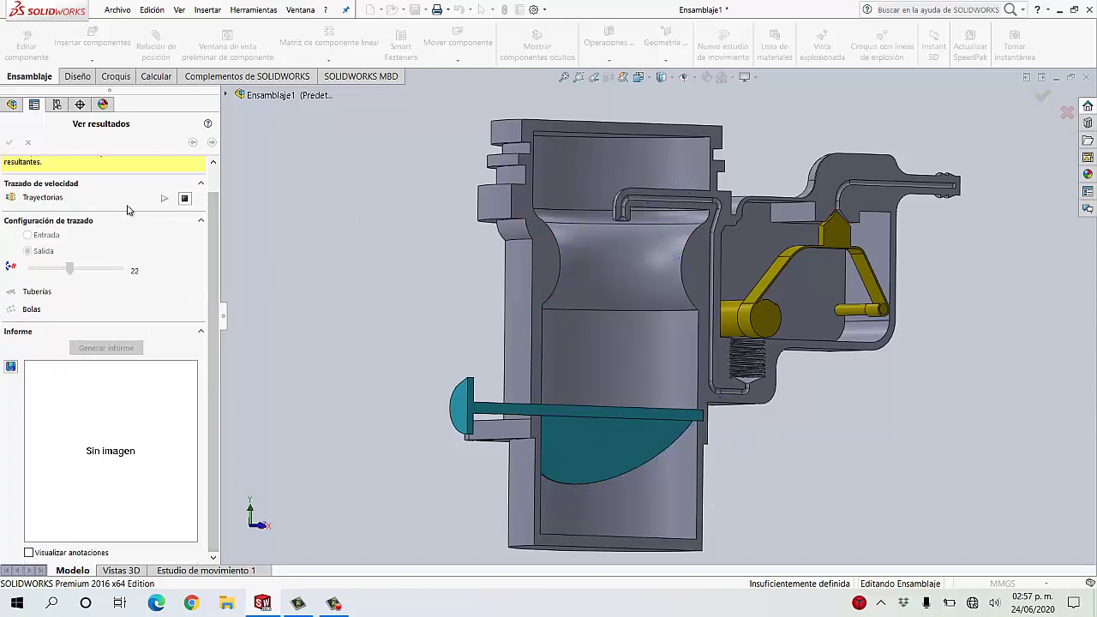
pyautogui.click(185, 198)
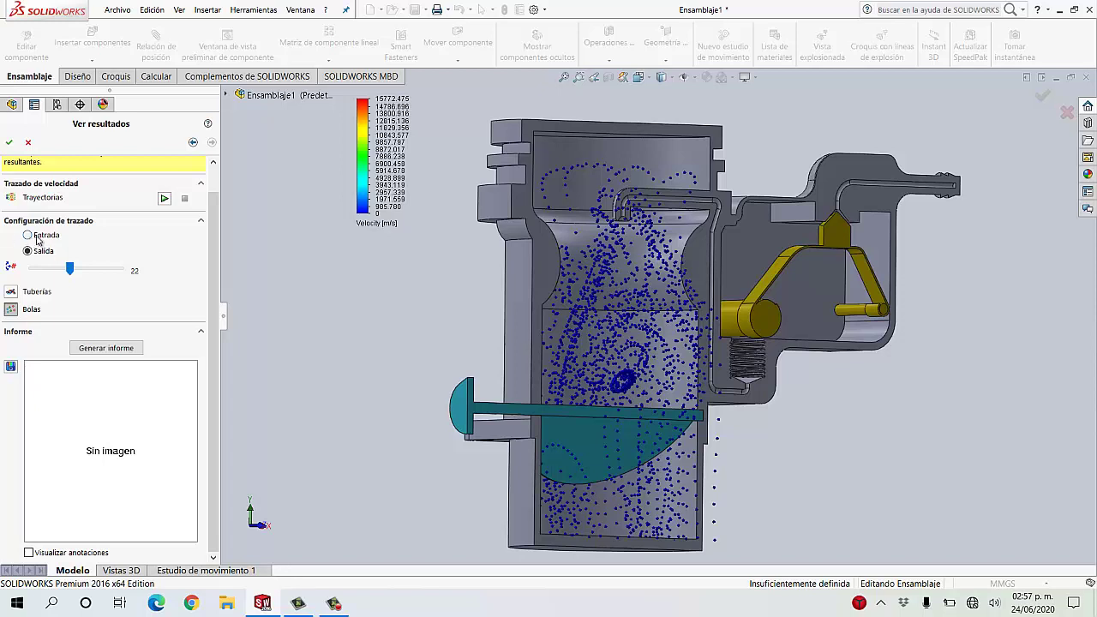
# Step: Plot the ball trajectories from the inlet again and examine the flow through the float chamber, tube and cylinder
pyautogui.click(28, 236)
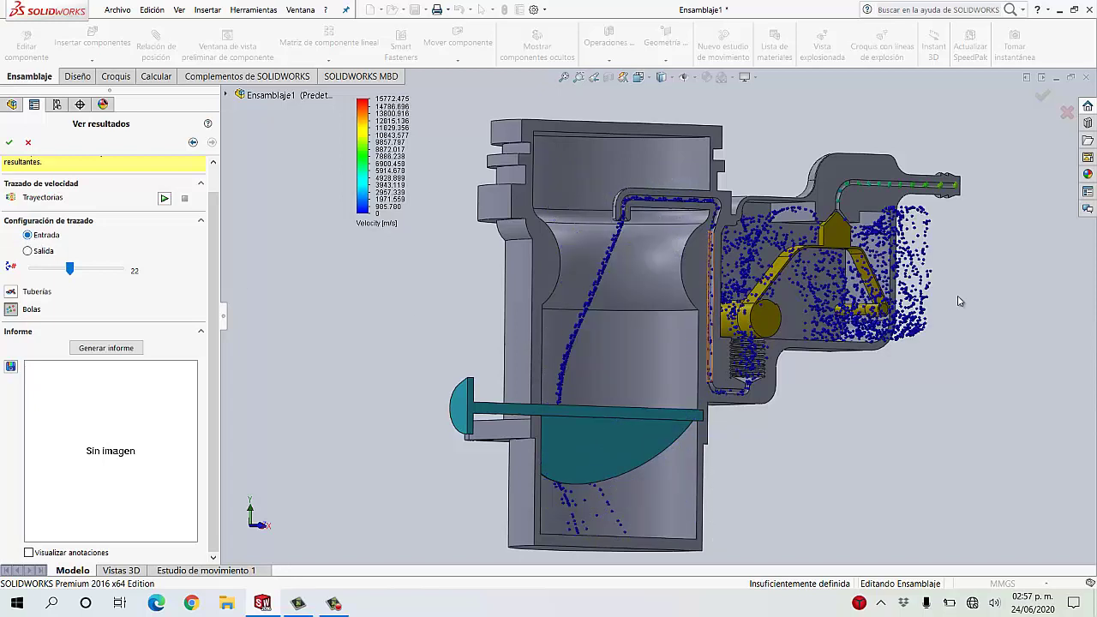
pyautogui.moveTo(934, 206); pyautogui.dragTo(836, 287, button='middle')
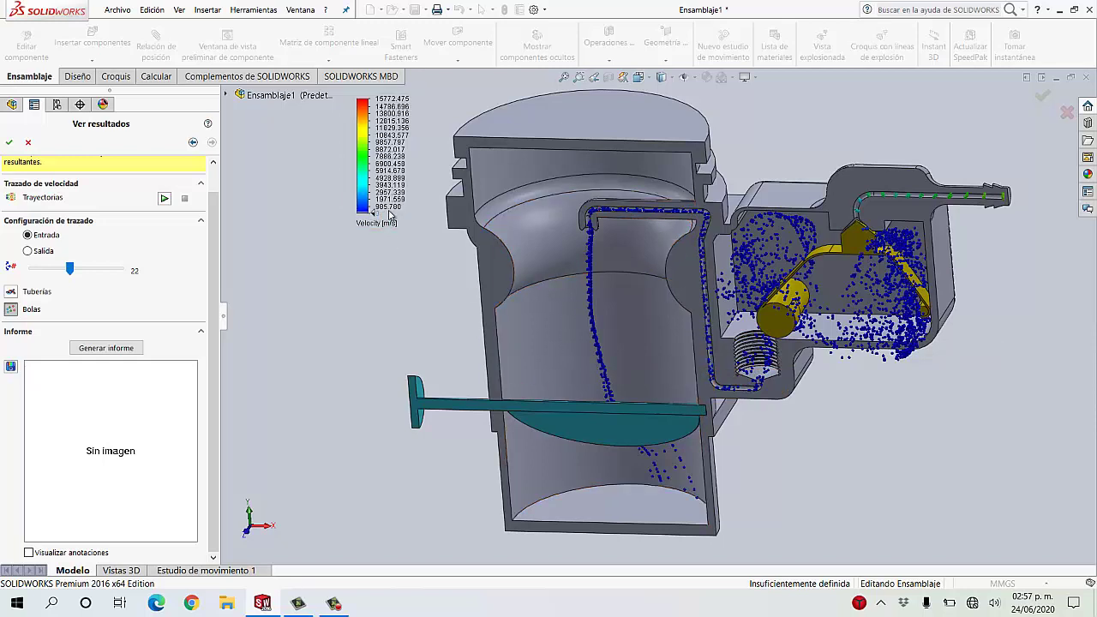
pyautogui.moveTo(425, 244); pyautogui.dragTo(522, 232, button='middle')
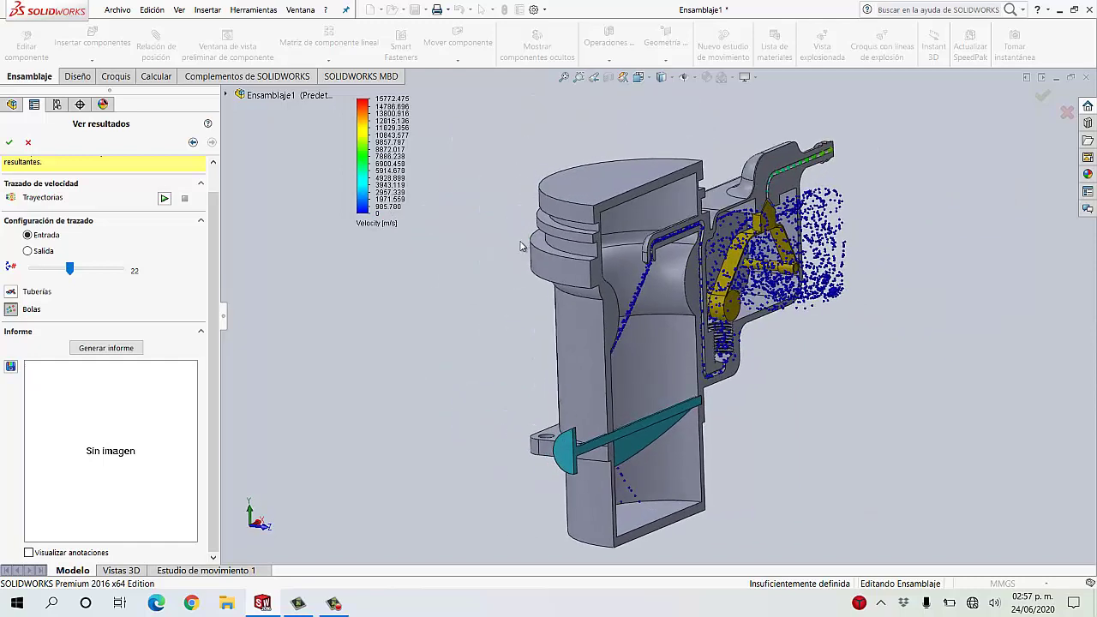
pyautogui.scroll(4, 532, 257)
pyautogui.scroll(-4, 657, 454)
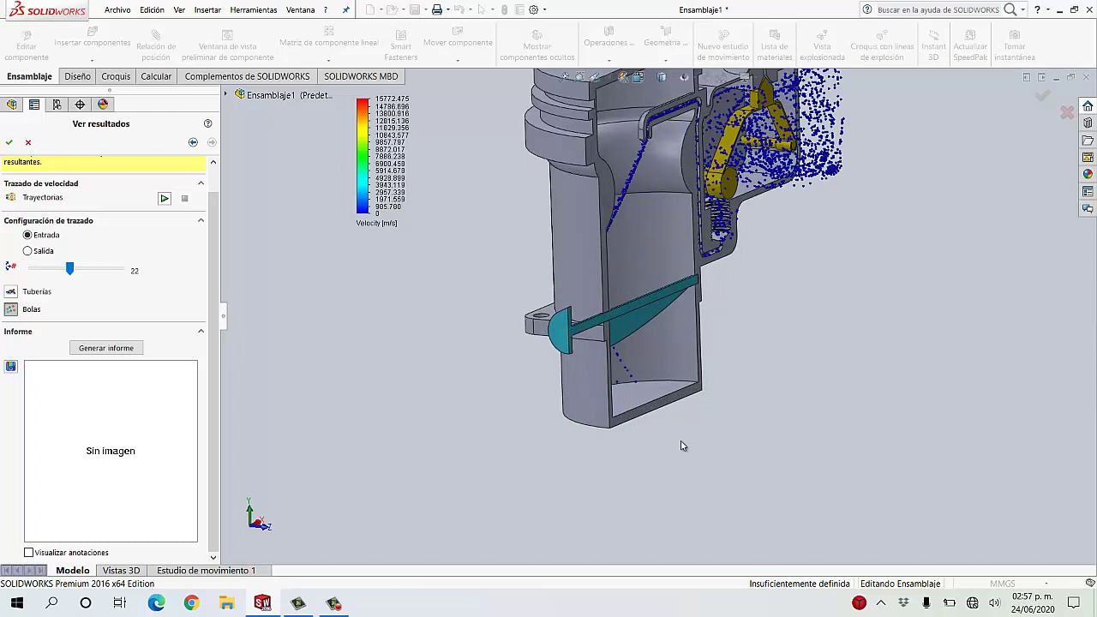
pyautogui.scroll(3, 719, 370)
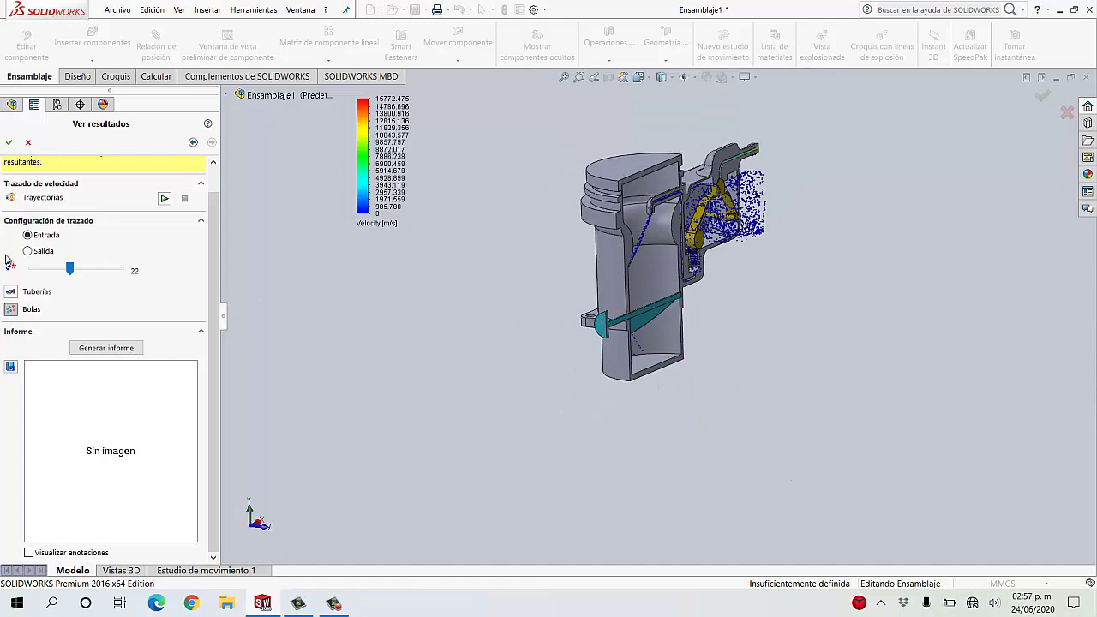
# Step: Display the trajectories as pipes, plot them from the outlet, and examine the flow inside the main cylinder
pyautogui.click(11, 293)
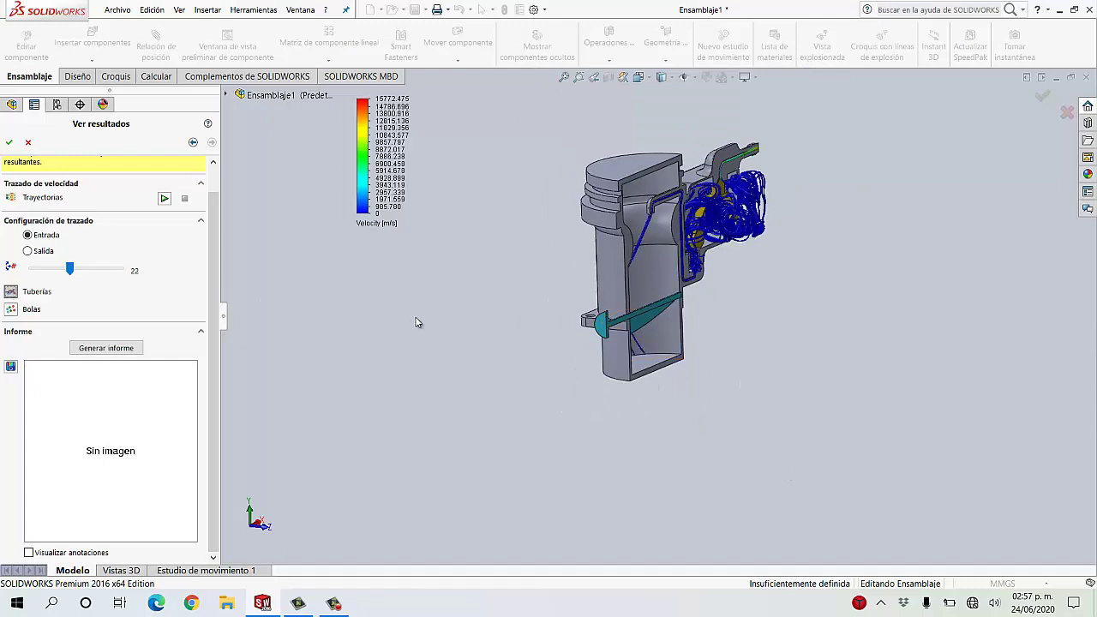
pyautogui.moveTo(514, 313)
pyautogui.mouseDown(button='middle')
pyautogui.moveTo(468, 315)
pyautogui.moveTo(412, 342)
pyautogui.moveTo(560, 269)
pyautogui.moveTo(495, 296)
pyautogui.moveTo(506, 302)
pyautogui.mouseUp(button='middle')
pyautogui.click(28, 251)
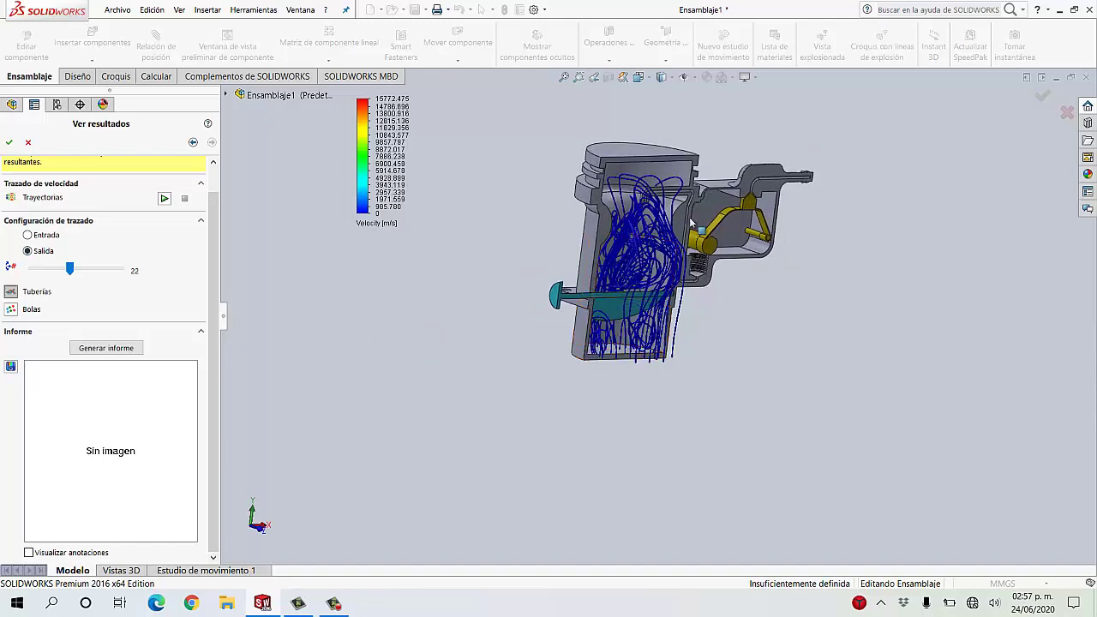
pyautogui.moveTo(600, 414); pyautogui.dragTo(731, 317, button='middle')
pyautogui.scroll(-5, 589, 294)
pyautogui.hotkey('ctrl', '1')
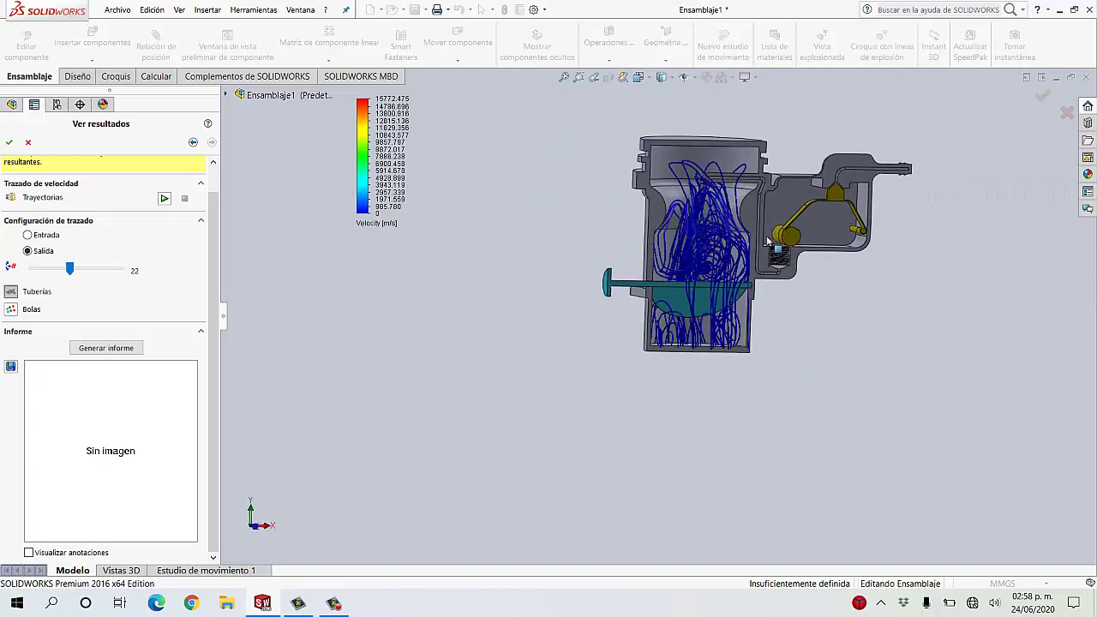
pyautogui.moveTo(636, 210); pyautogui.dragTo(675, 224, button='middle')
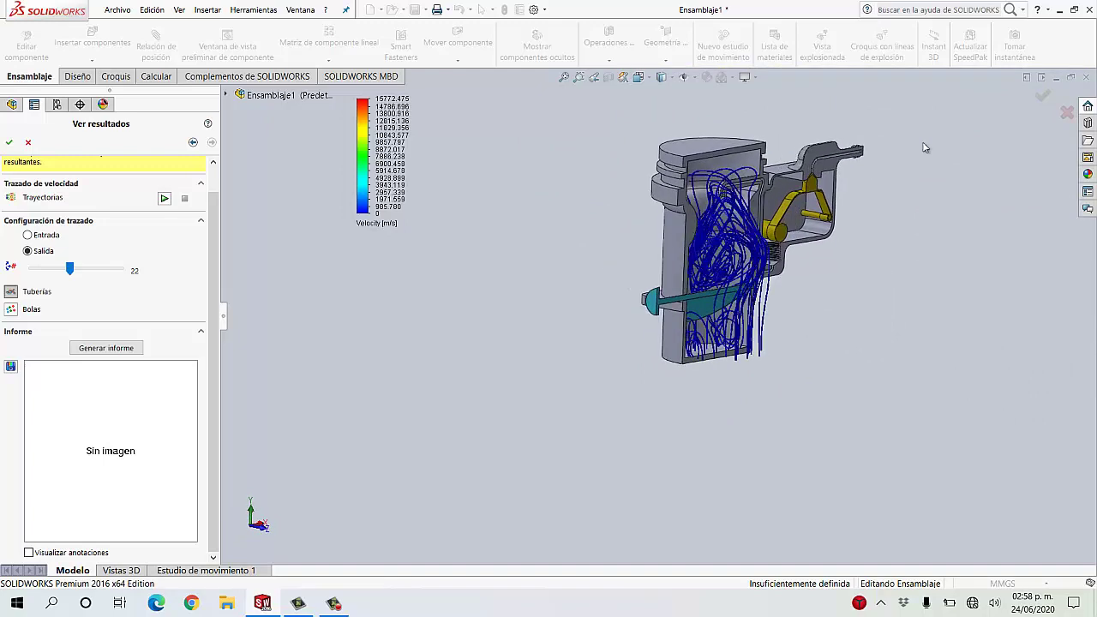
pyautogui.scroll(-2, 925, 148)
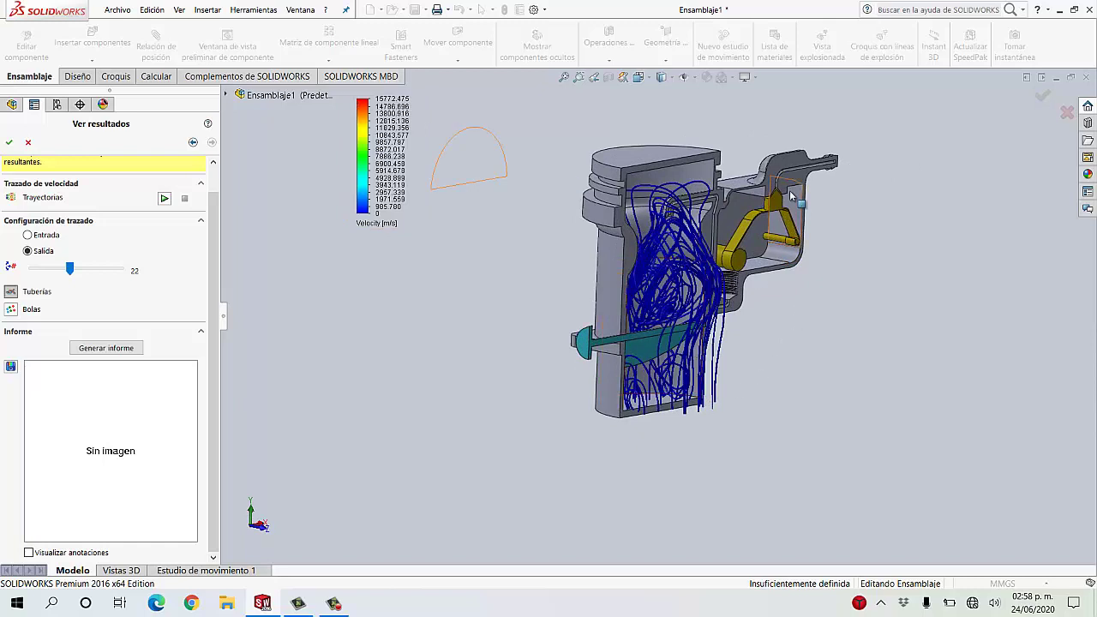
pyautogui.moveTo(786, 218); pyautogui.dragTo(787, 229)
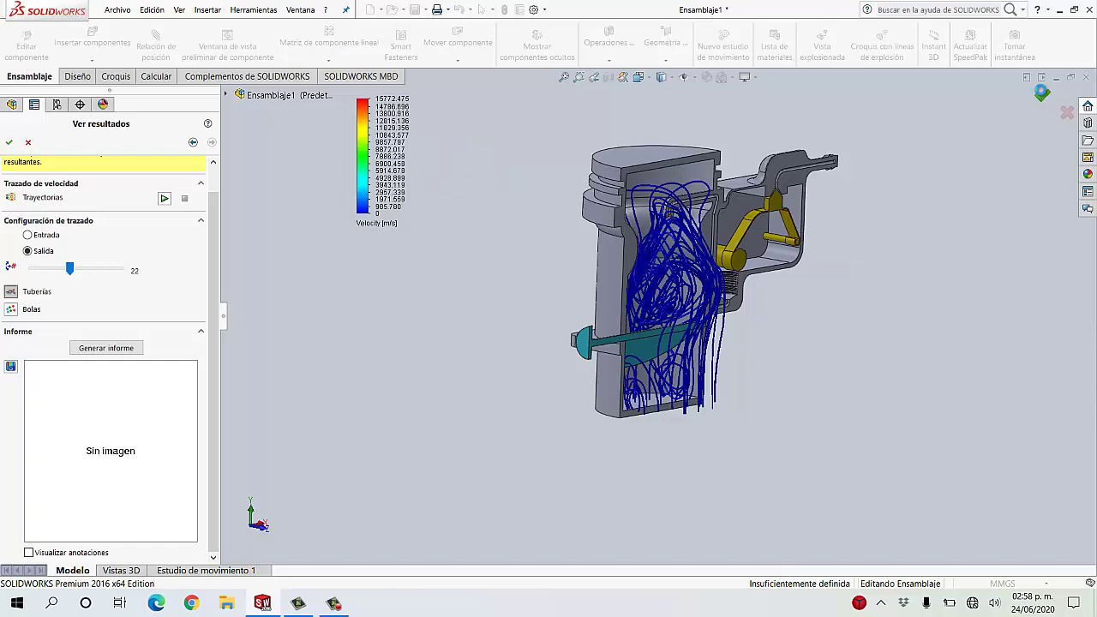
# Step: Accept the flow results and close the FloXpress study
pyautogui.click(1041, 91)
pyautogui.click(334, 604)
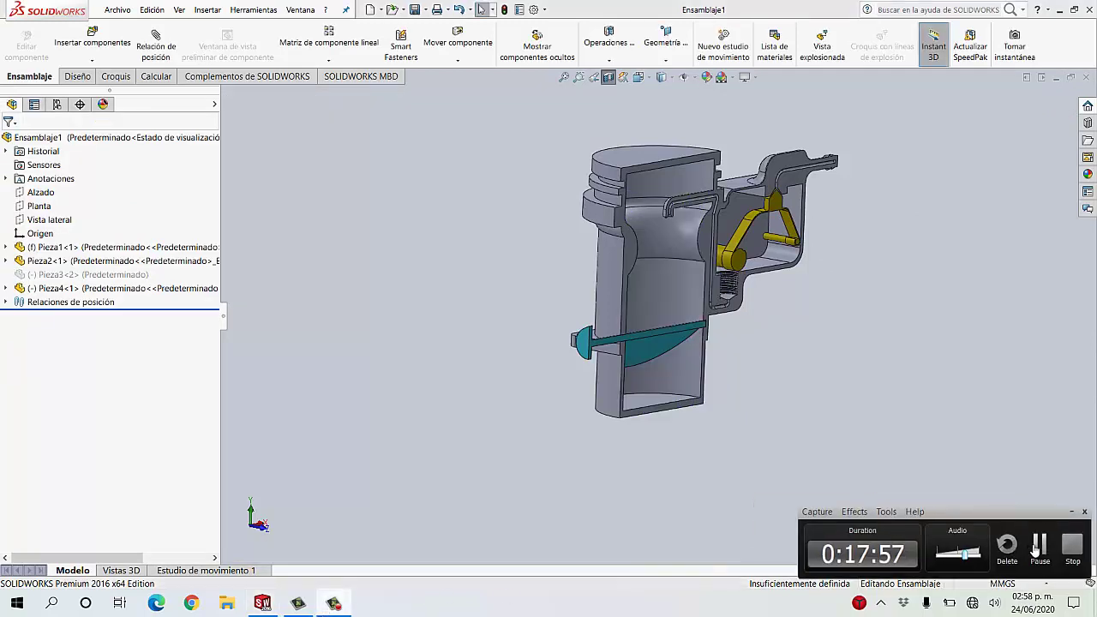